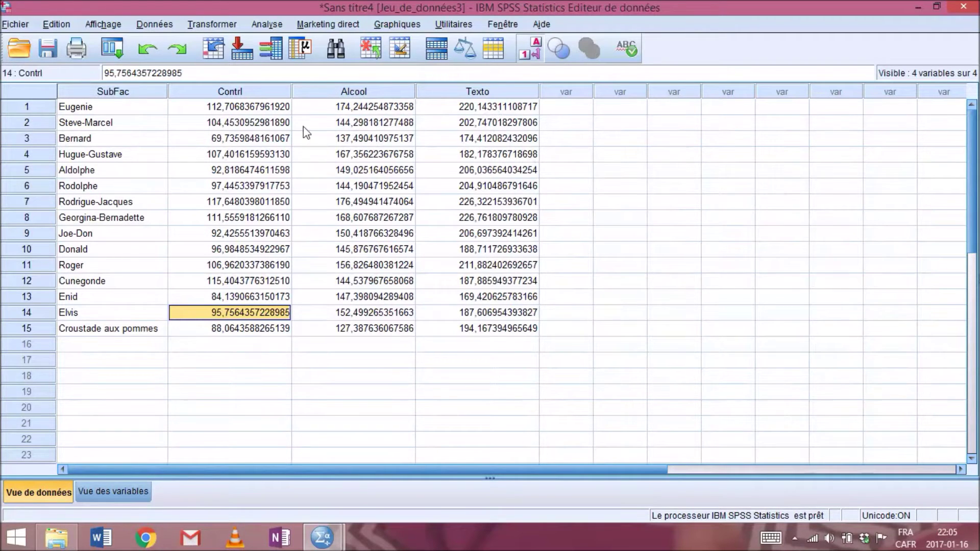
click(211, 28)
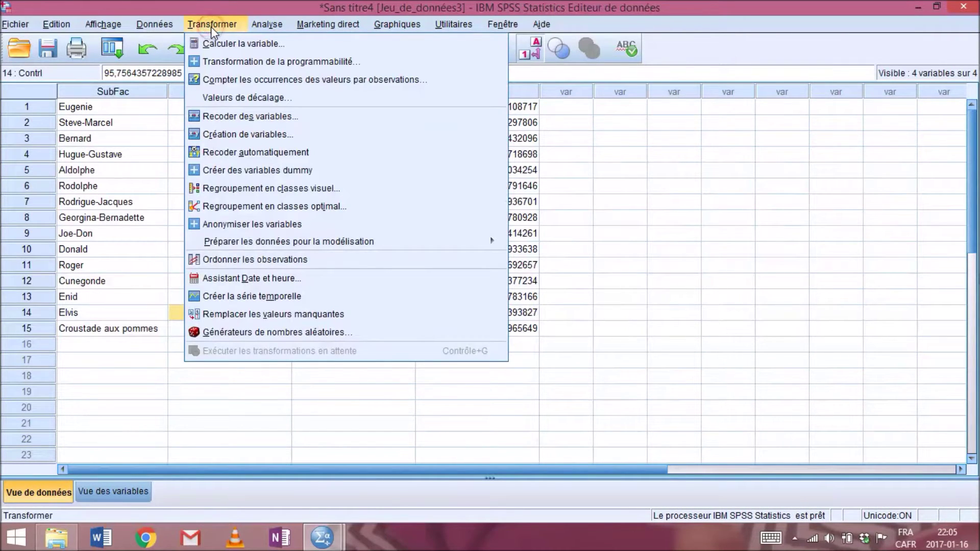
mouse_move(166, 24)
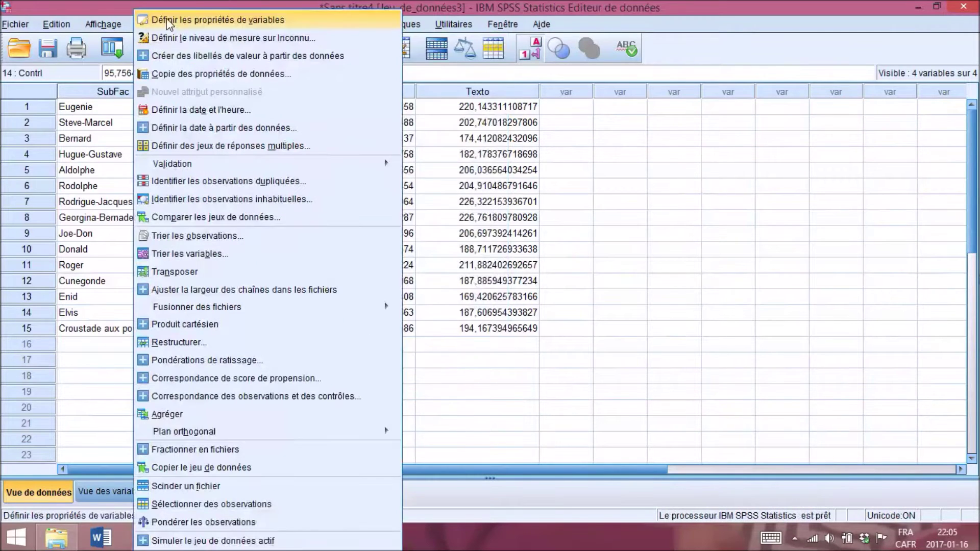
click(467, 299)
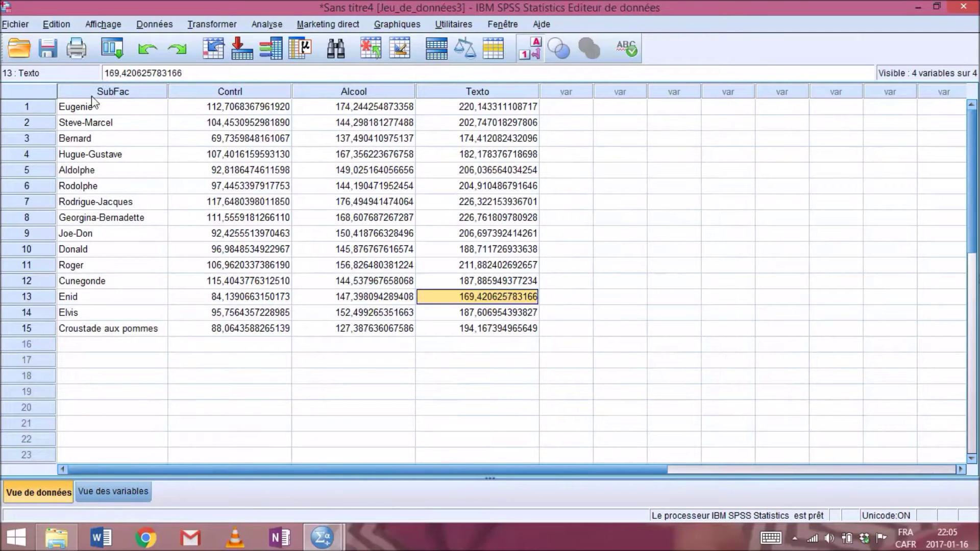
Examine the participants in the SubFac column and their response times in the Contrl, Alcool and Texto columns.
click(113, 92)
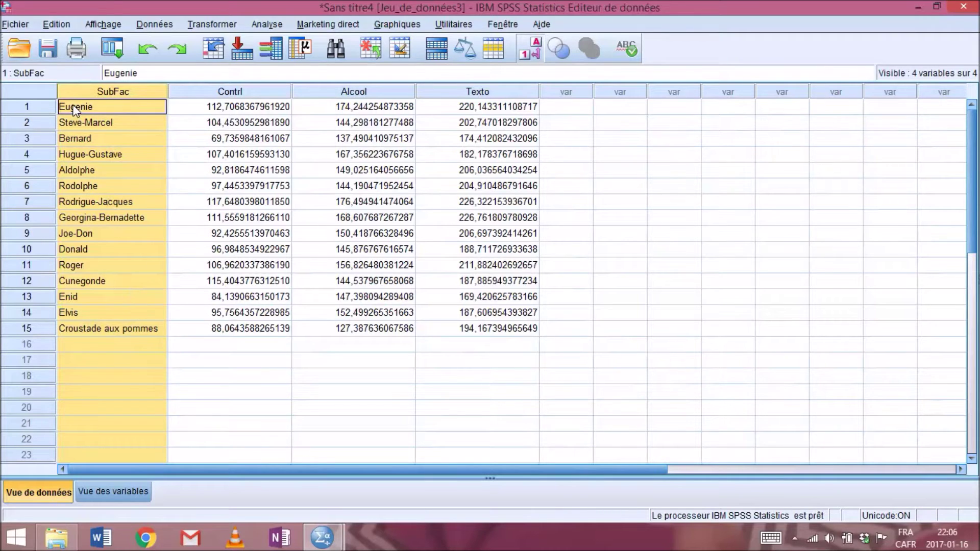
click(94, 139)
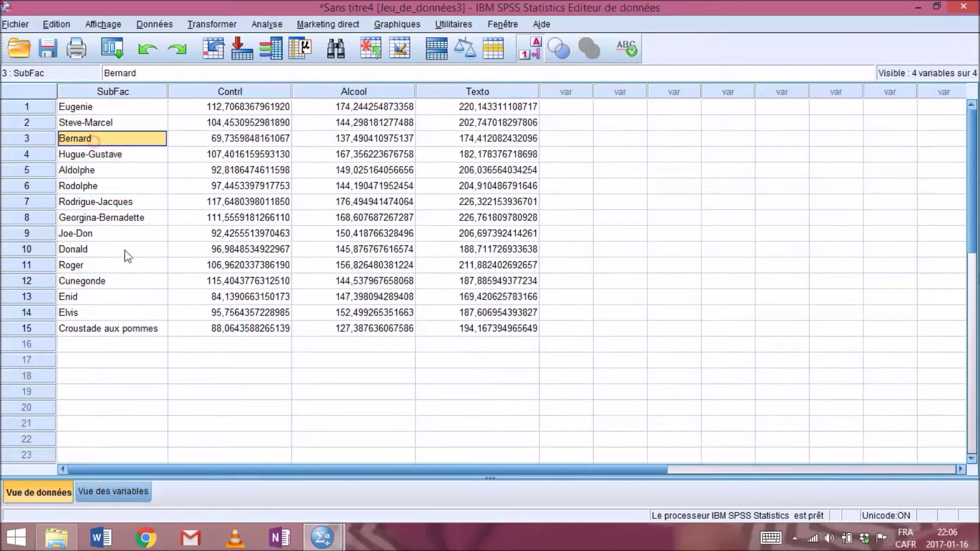
click(93, 108)
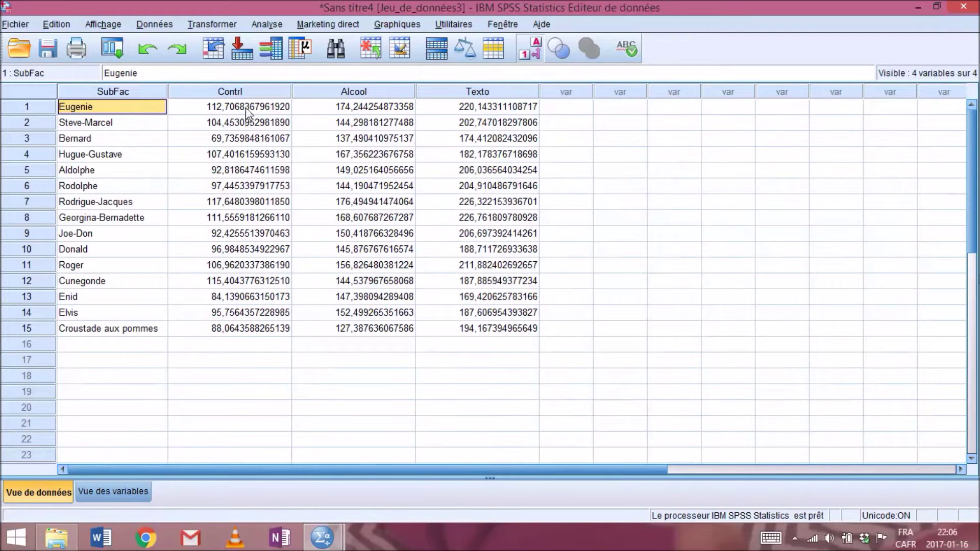
click(235, 88)
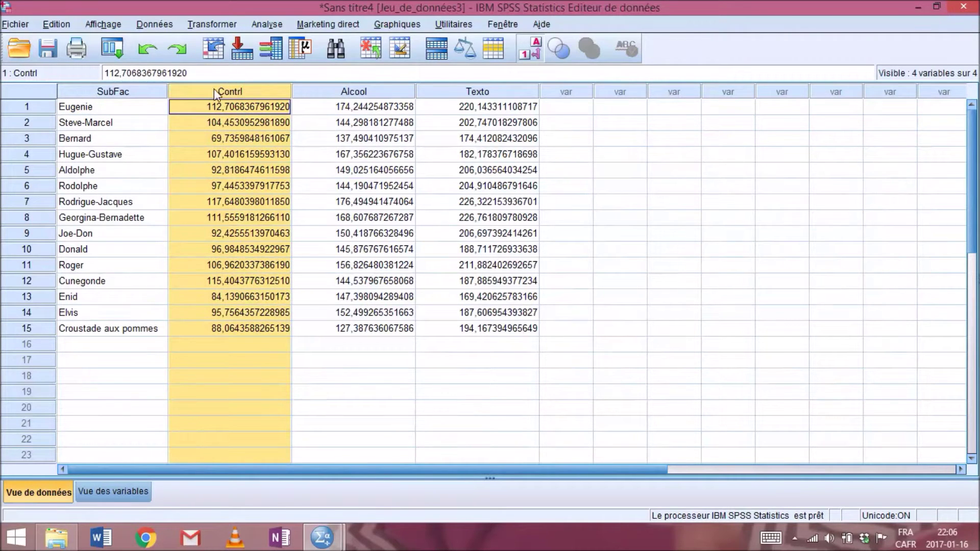
click(288, 140)
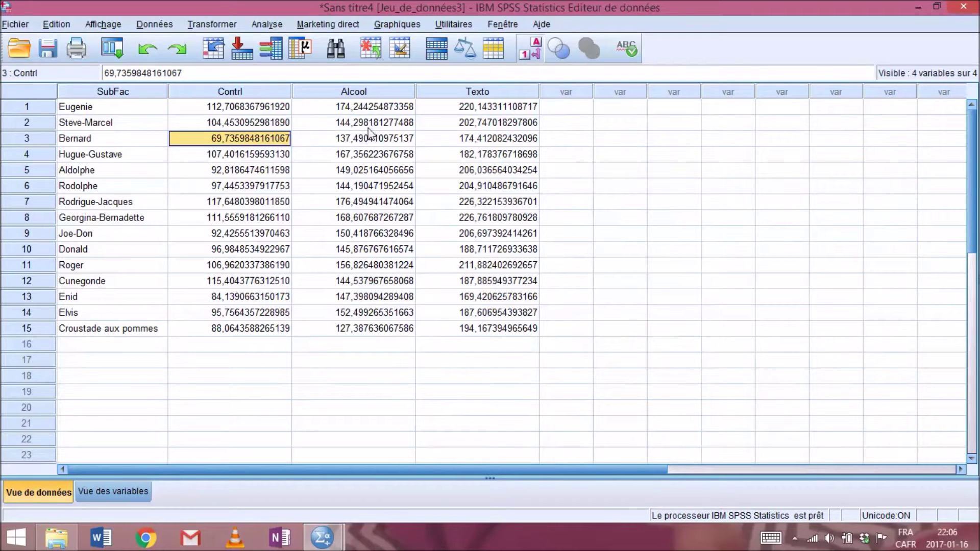
click(494, 124)
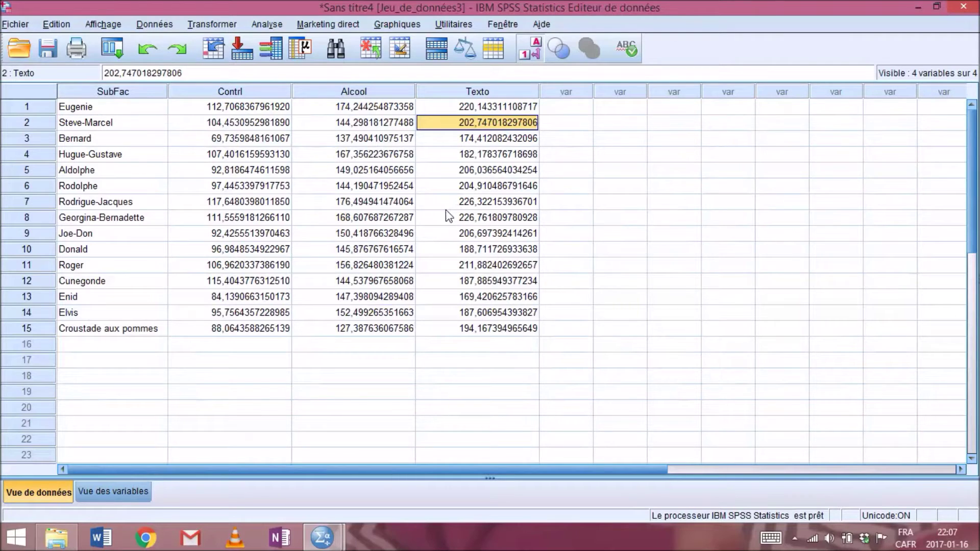
click(351, 123)
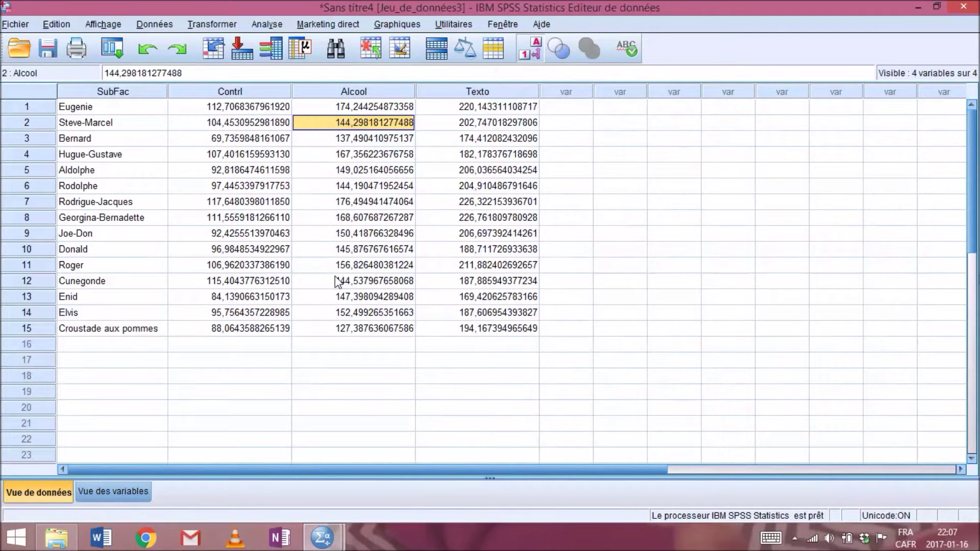
Start a repeated-measures general linear model and redefine its within-subject factor as Condition with 3 levels.
click(267, 25)
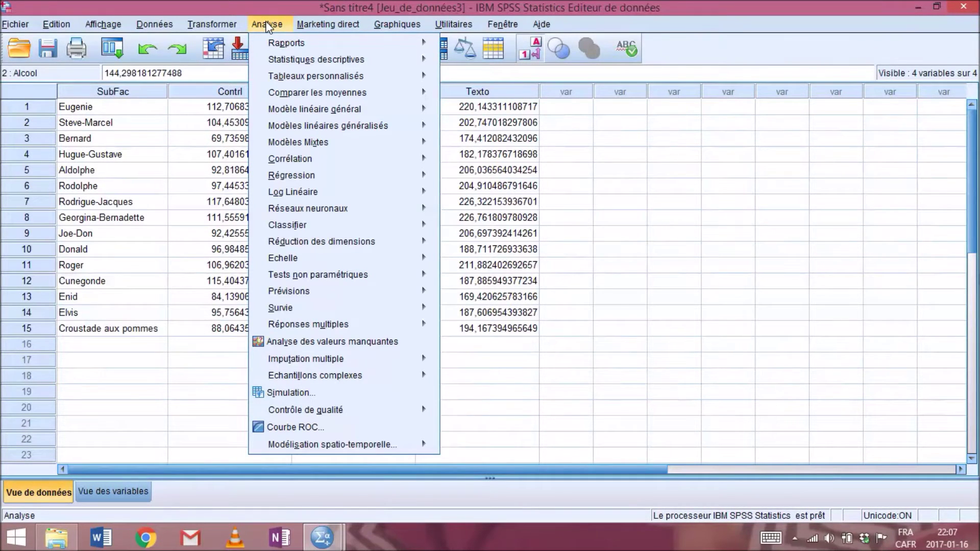
mouse_move(358, 162)
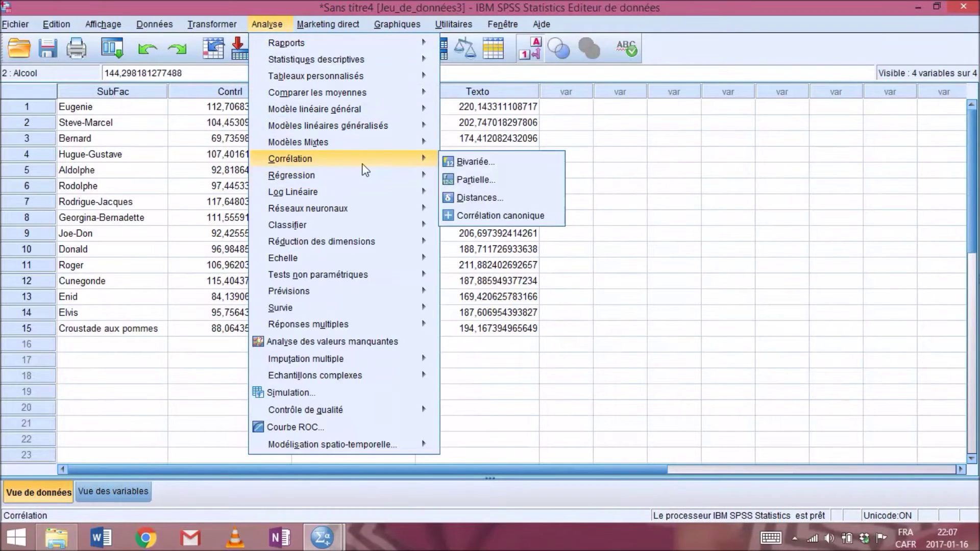
mouse_move(364, 111)
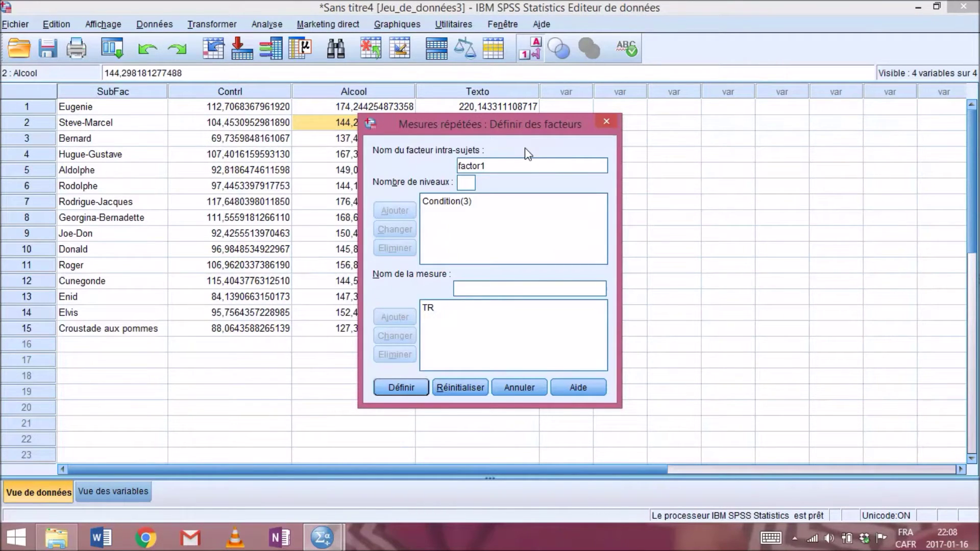
click(444, 201)
click(412, 249)
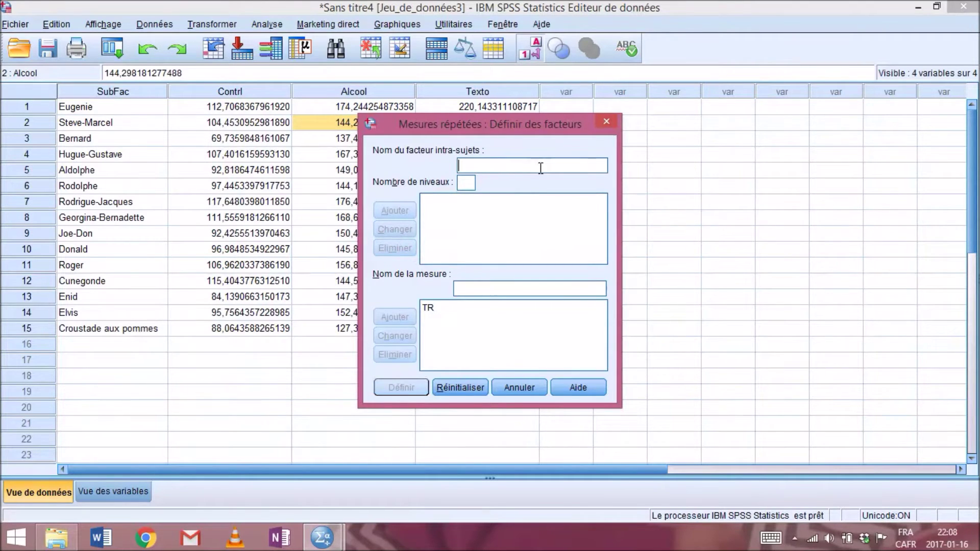
text(Condition)
text(3)
click(396, 211)
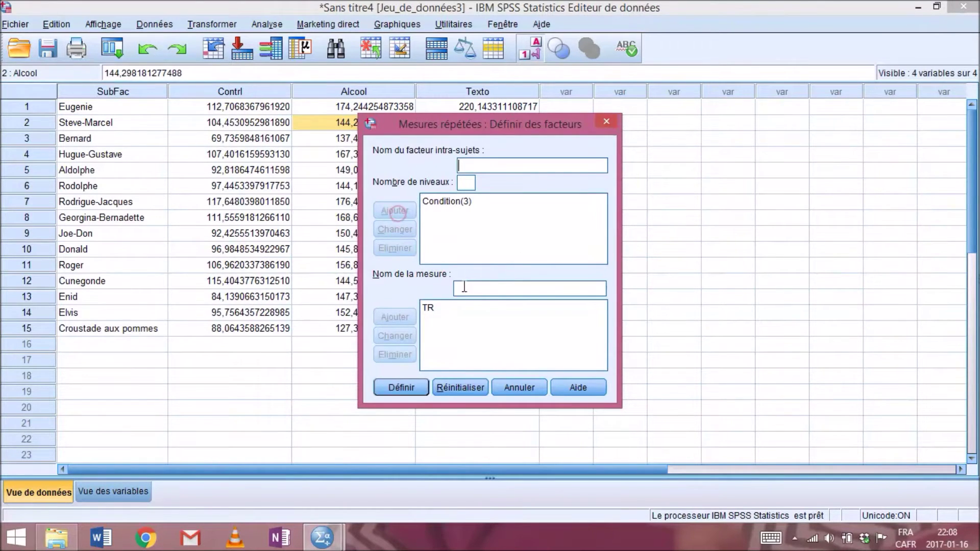
Replace the measure TR with one named Temps_Rep and proceed to the repeated-measures variable assignment.
click(439, 311)
click(395, 354)
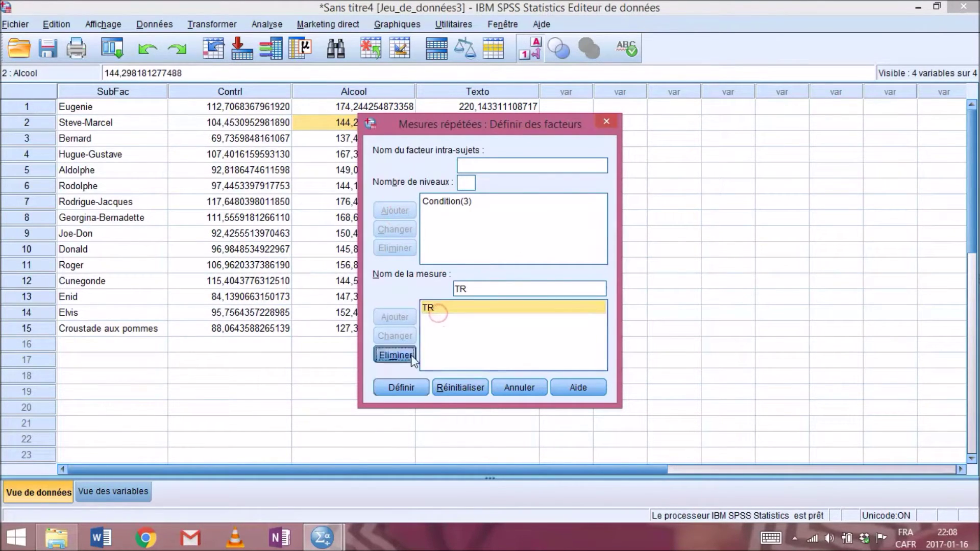
click(493, 294)
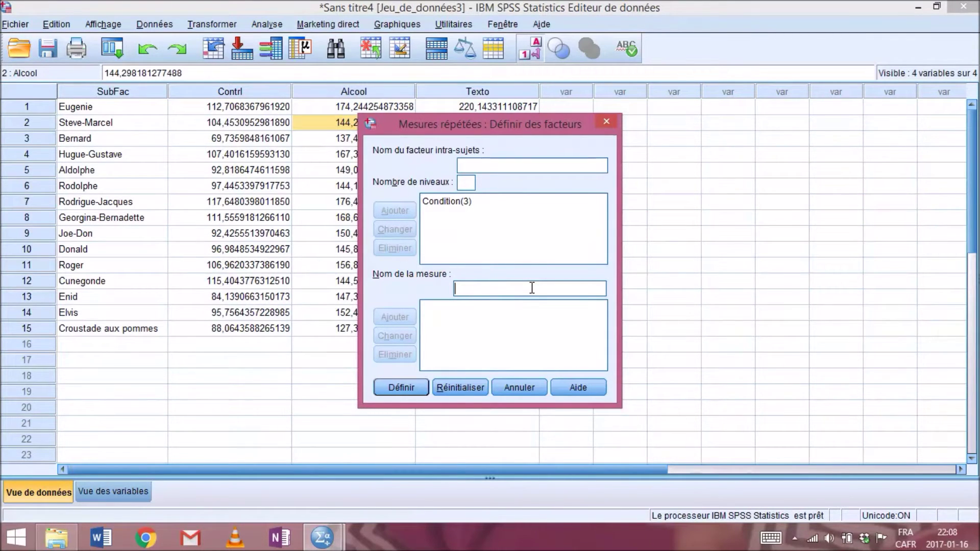
text(T)
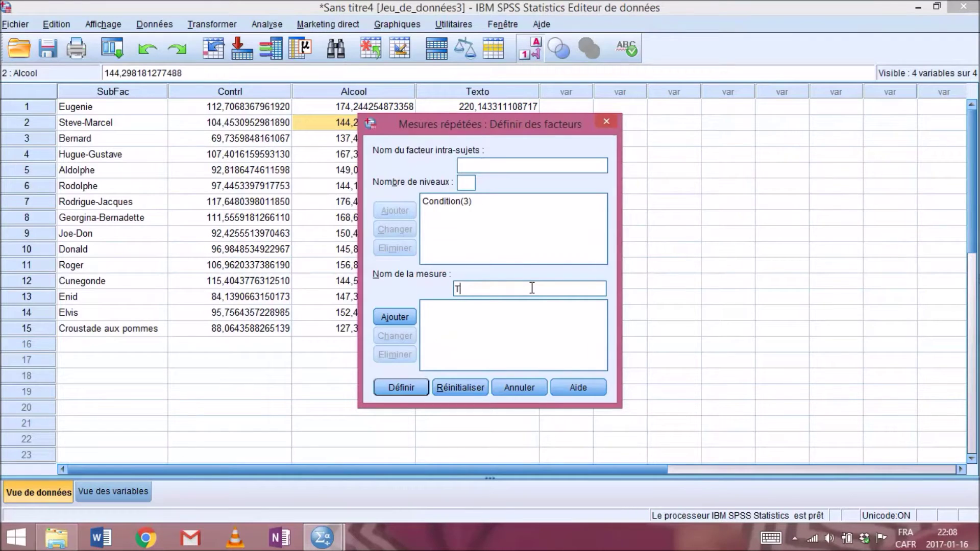
text(emps_Rep)
click(395, 317)
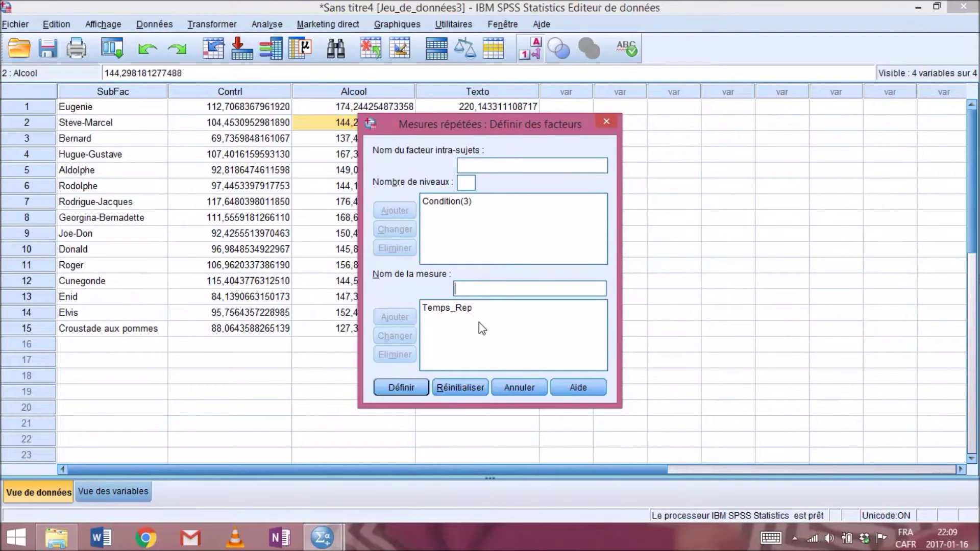
click(401, 387)
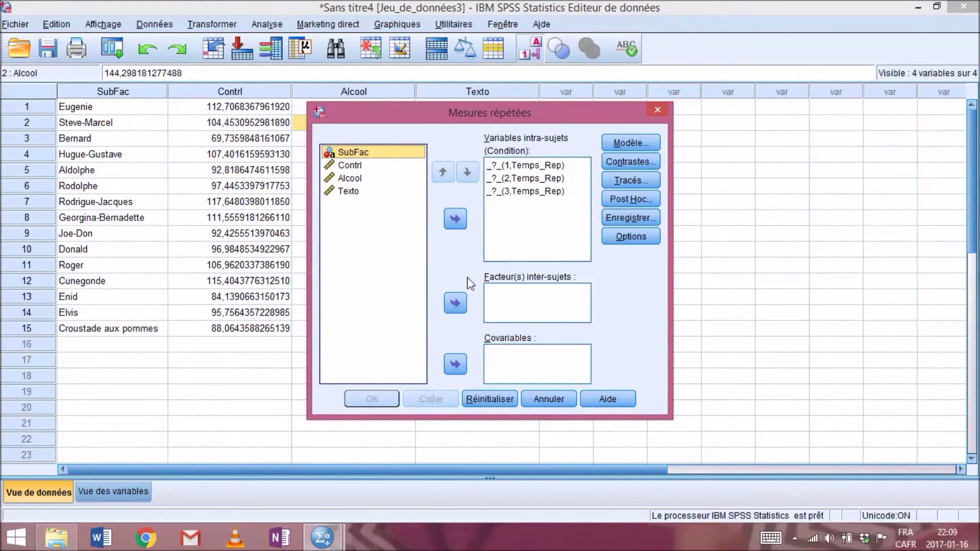
Assign Contrl, Alcool and Texto, in that order, to the three within-subject levels of Condition.
click(341, 168)
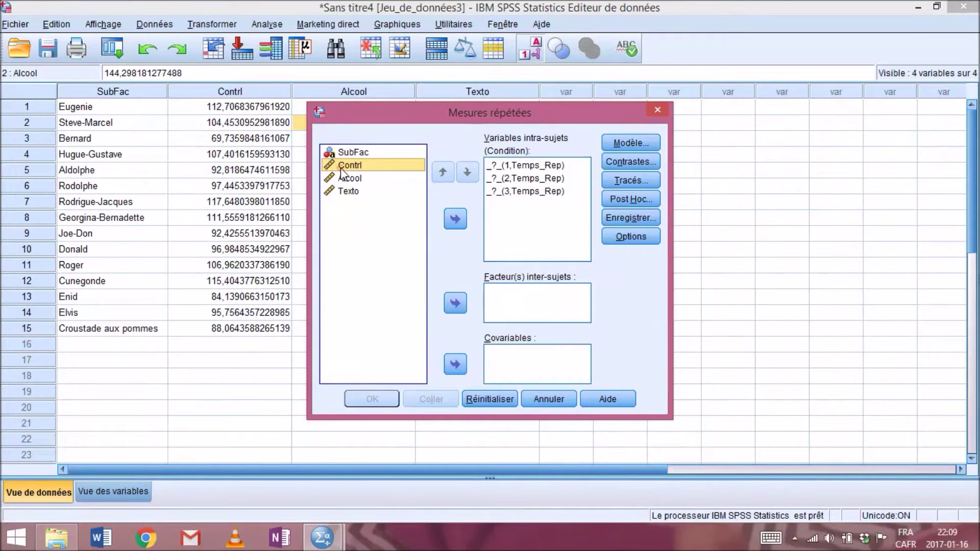
click(526, 165)
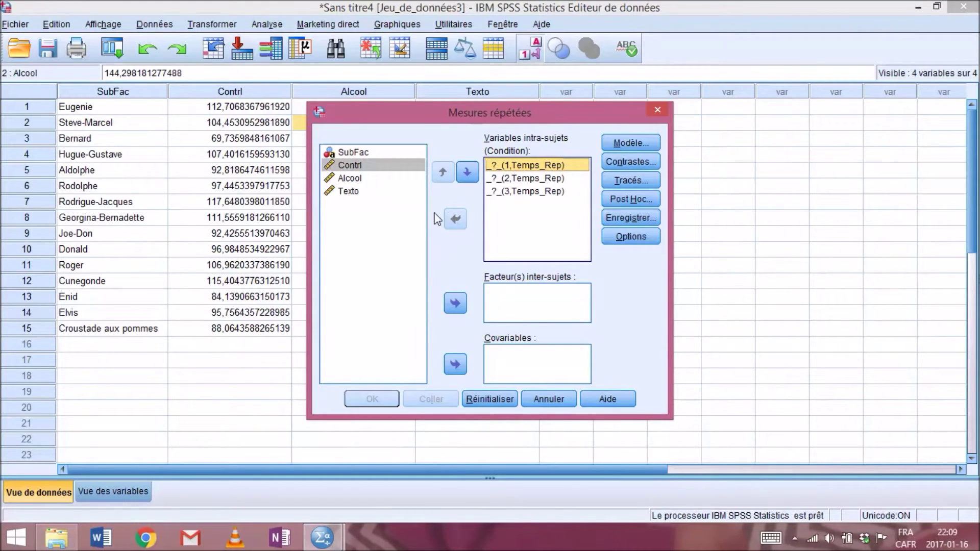
click(352, 165)
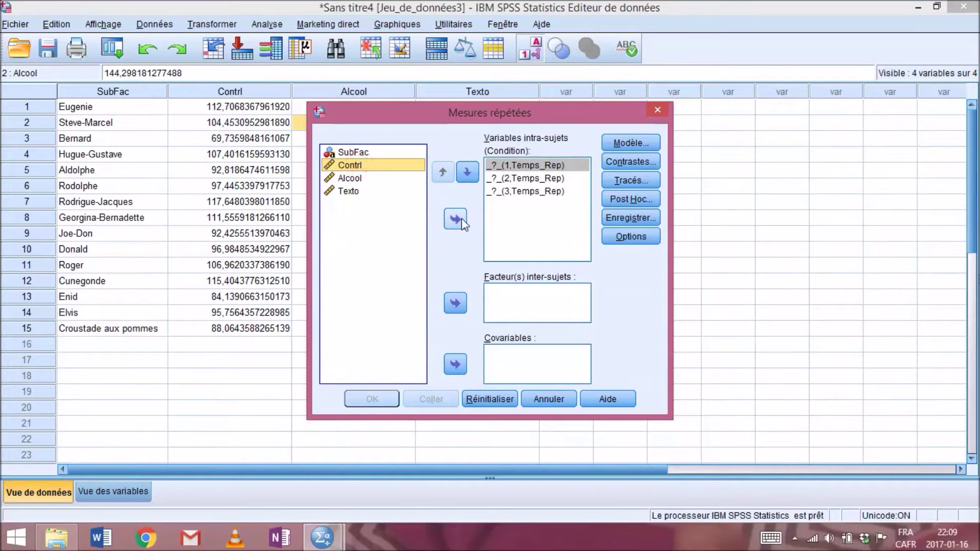
click(347, 177)
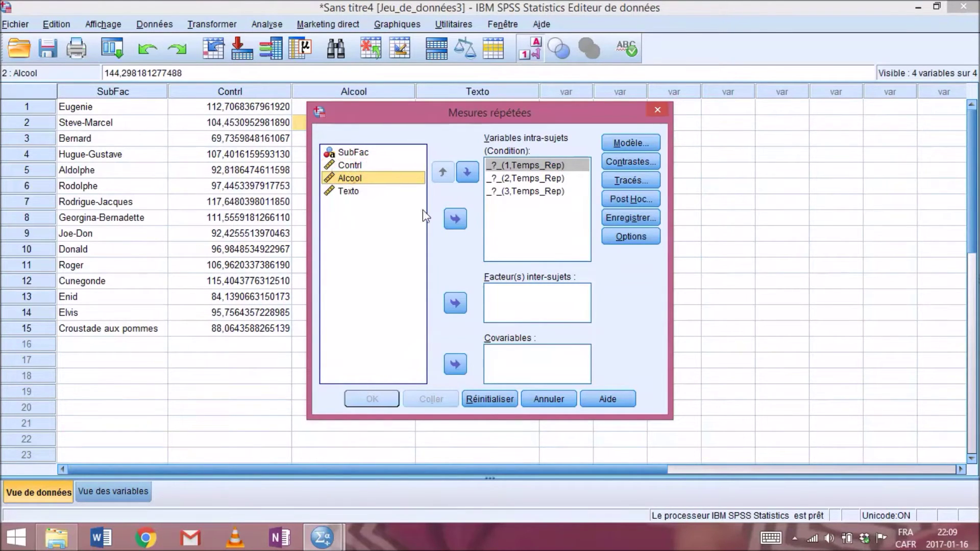
click(383, 220)
click(357, 165)
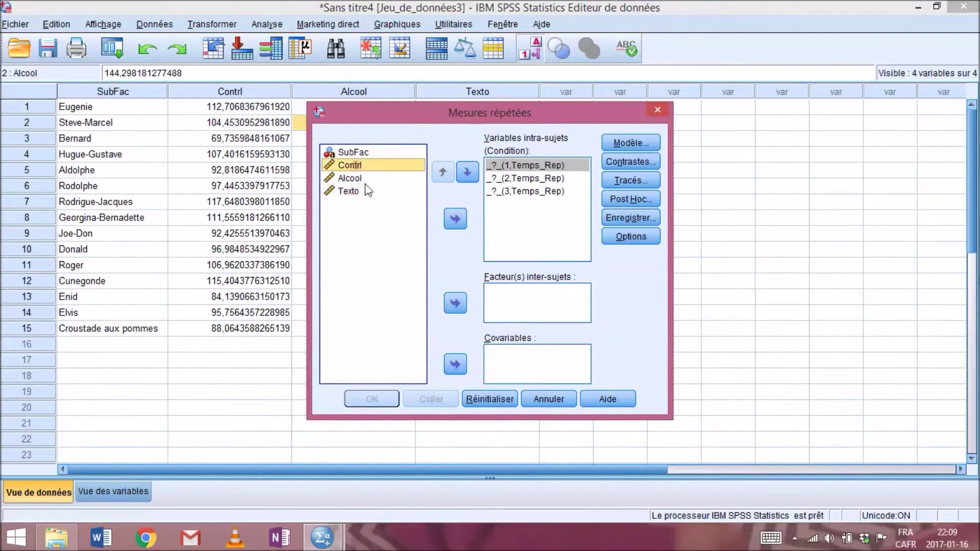
shift+click(357, 192)
click(455, 219)
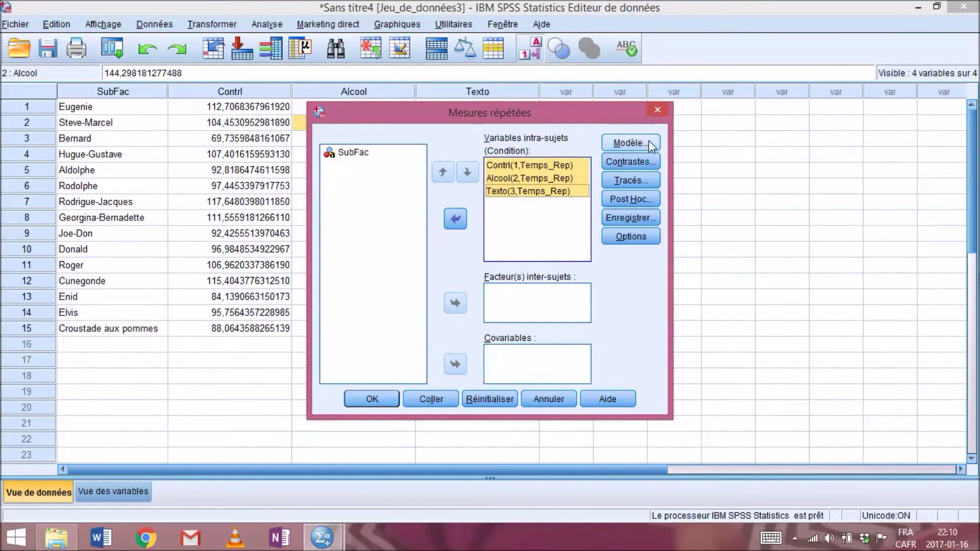
Review the contrast settings for Condition and the profile plot settings, cancelling out of both.
click(644, 161)
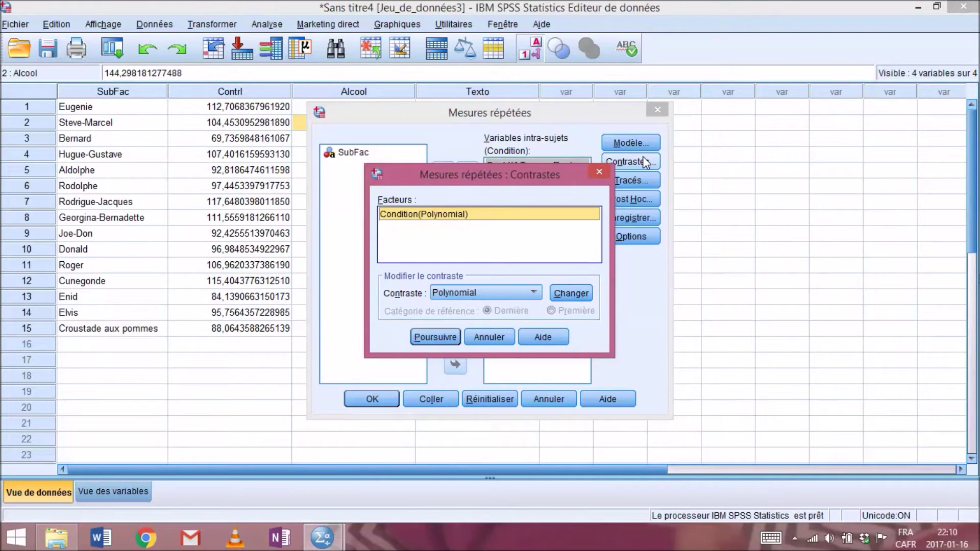
click(490, 299)
click(493, 293)
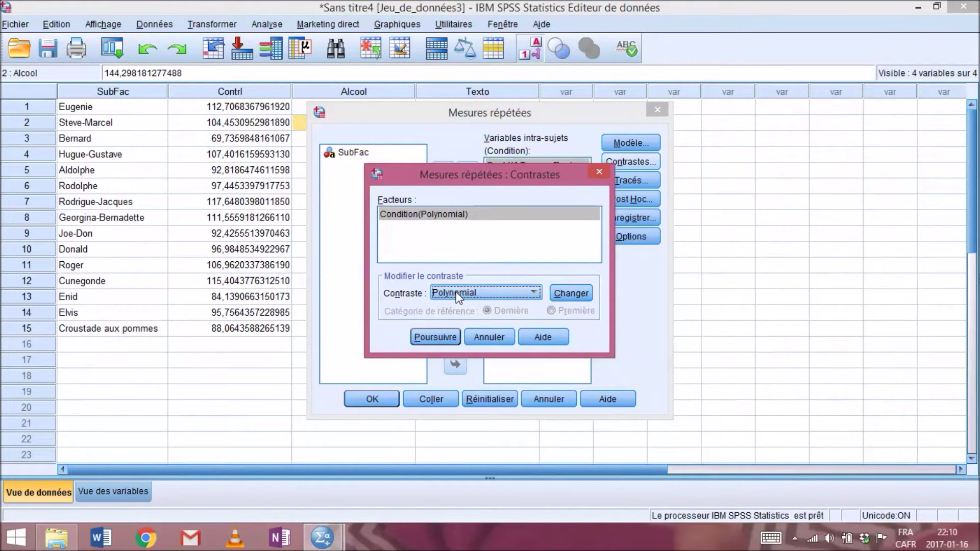
click(484, 339)
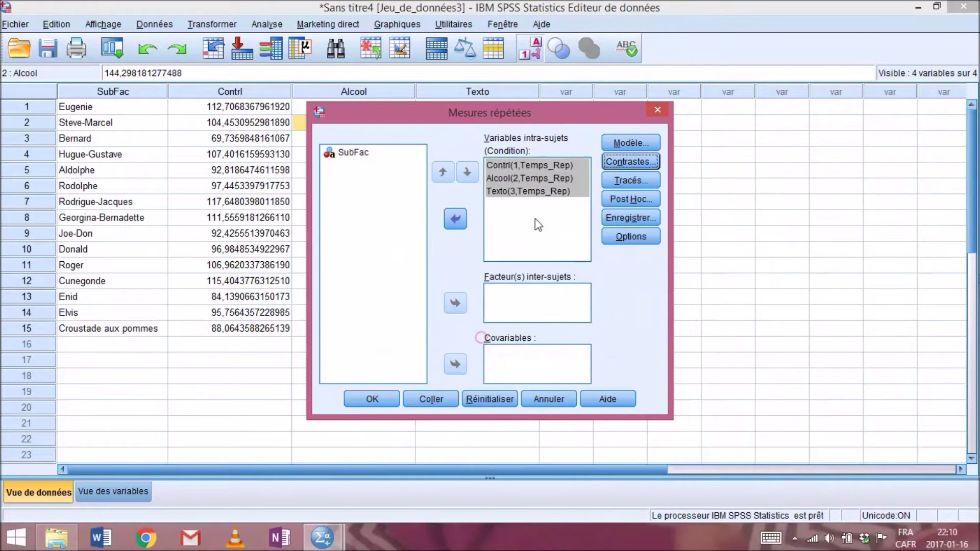
click(634, 181)
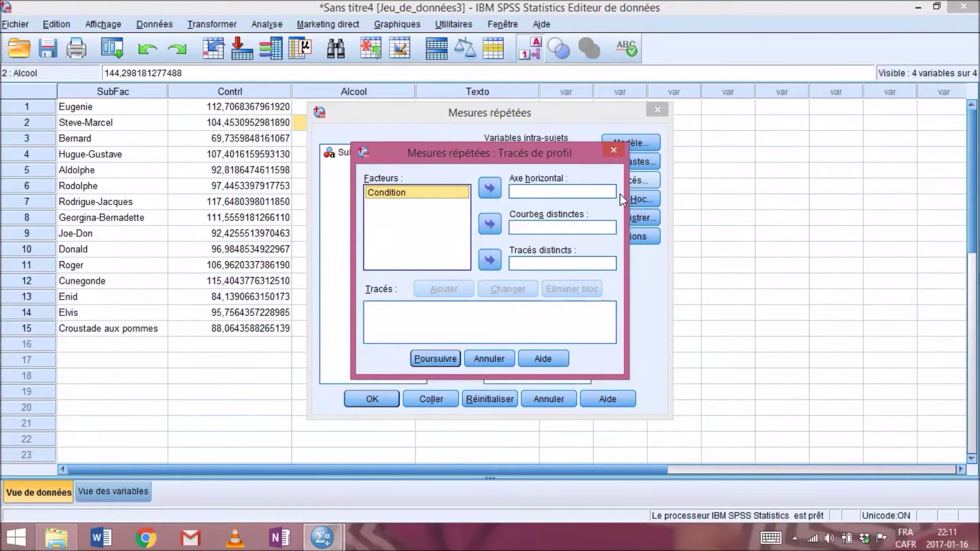
click(483, 357)
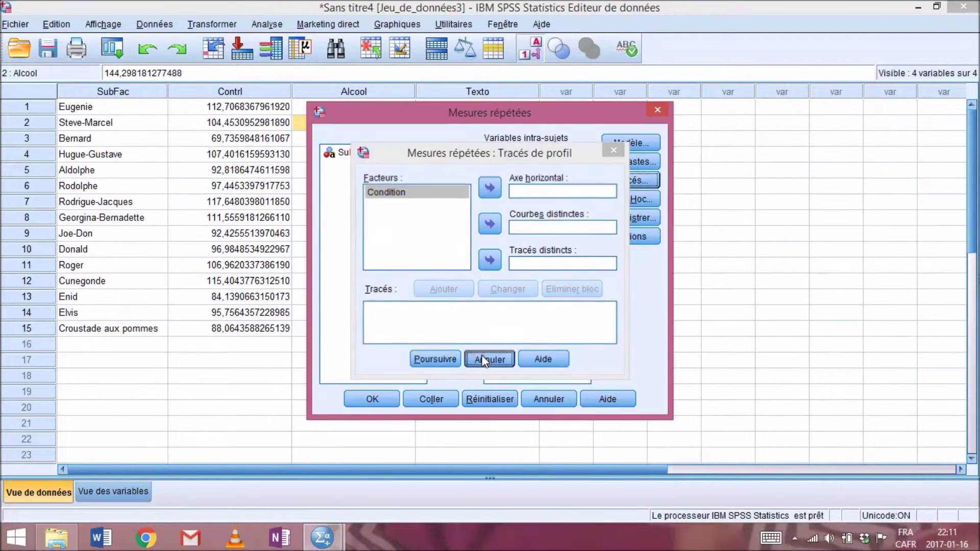
Check the post hoc multiple-comparison options of the repeated-measures analysis and leave them without changes.
click(647, 199)
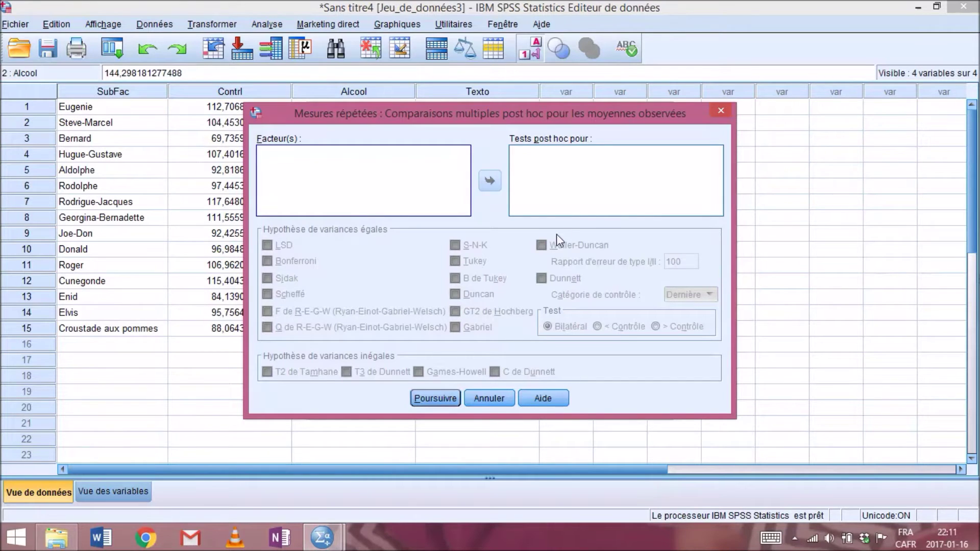
click(486, 398)
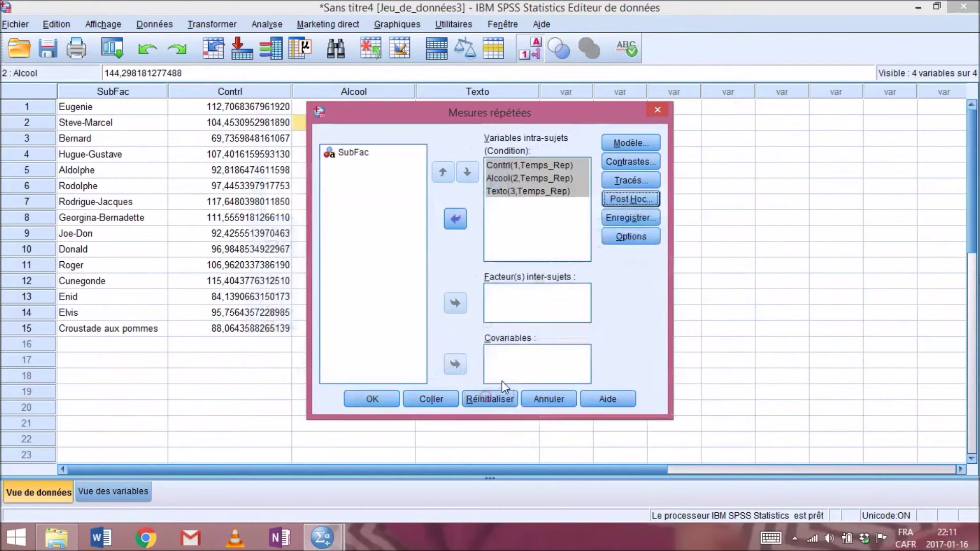
click(628, 200)
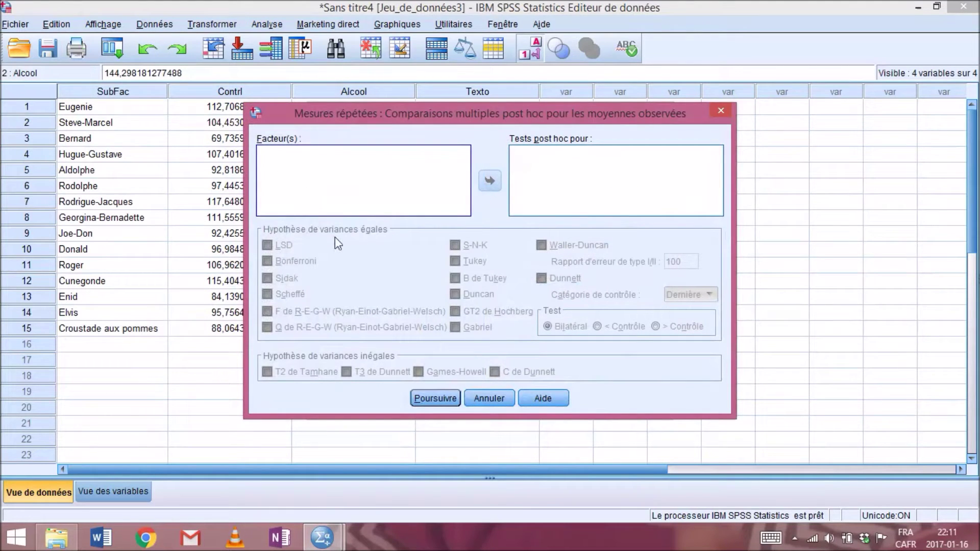
click(499, 397)
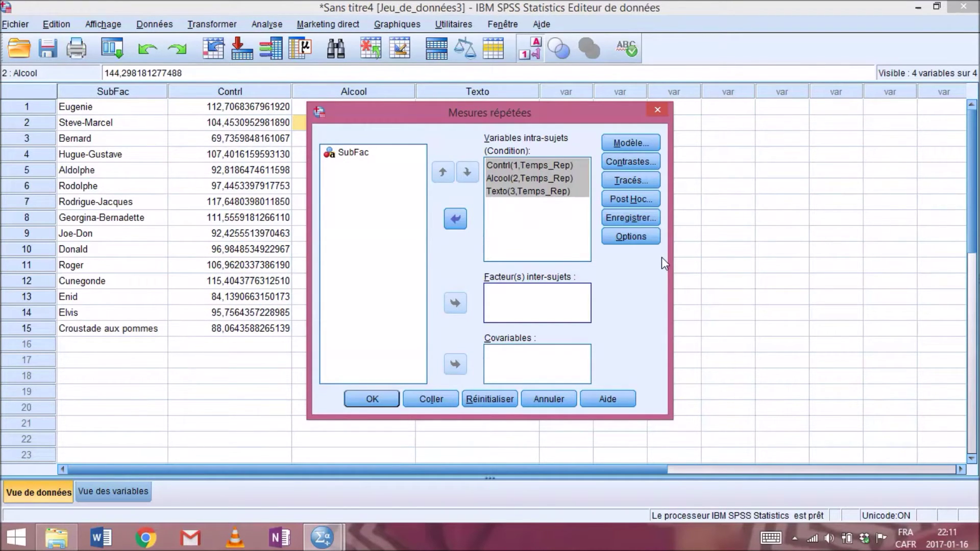
Check the save options for predictions, residuals and diagnostics in the repeated-measures analysis, leaving them without changes.
click(632, 217)
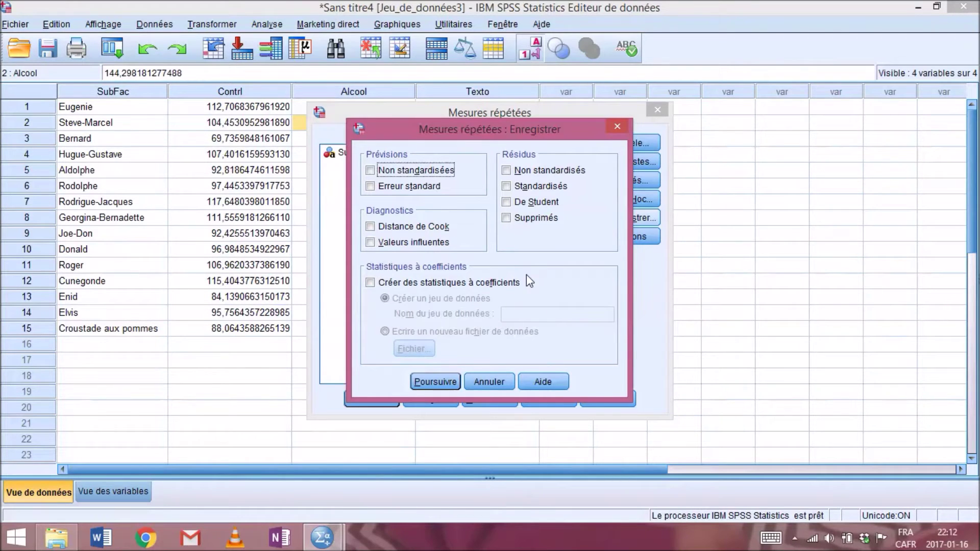
click(482, 387)
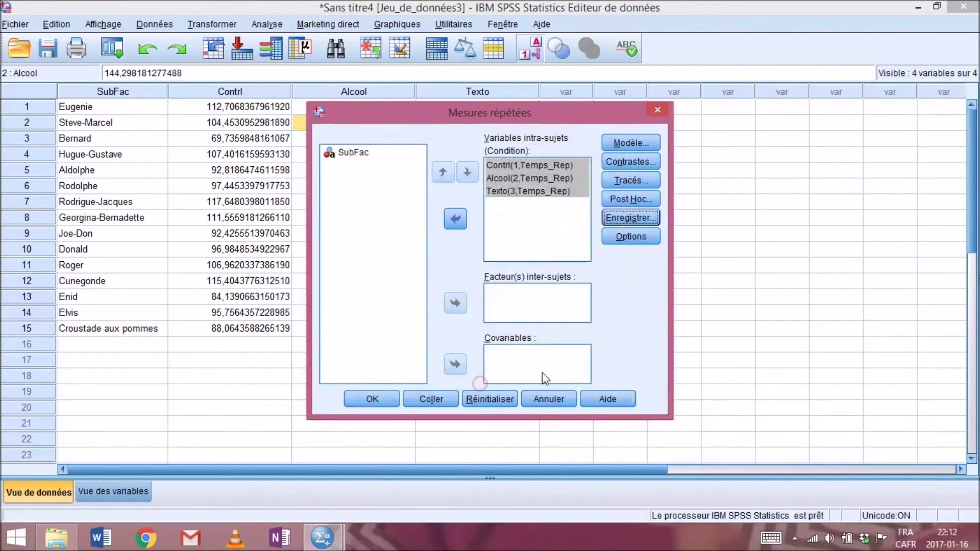
Request estimated marginal means for both (OVERALL) and Condition in the repeated-measures options.
click(639, 237)
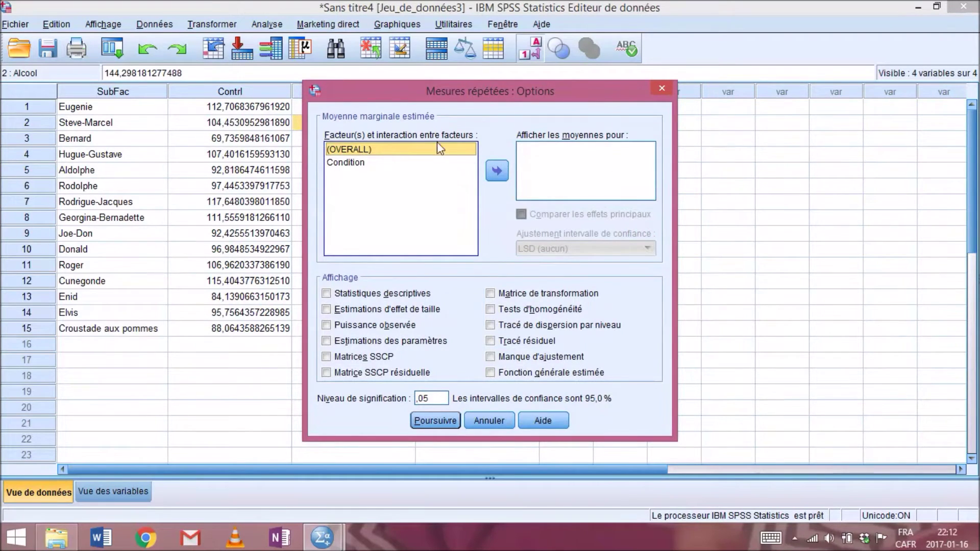
click(374, 167)
click(365, 149)
shift+click(363, 166)
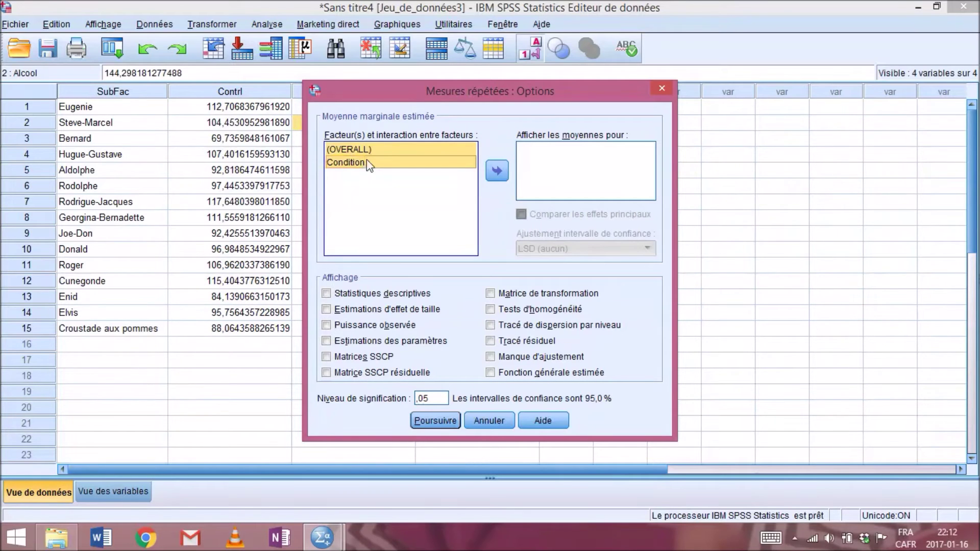
click(498, 171)
Enable main-effect comparisons for the estimated means with the Bonferroni confidence interval adjustment.
click(544, 215)
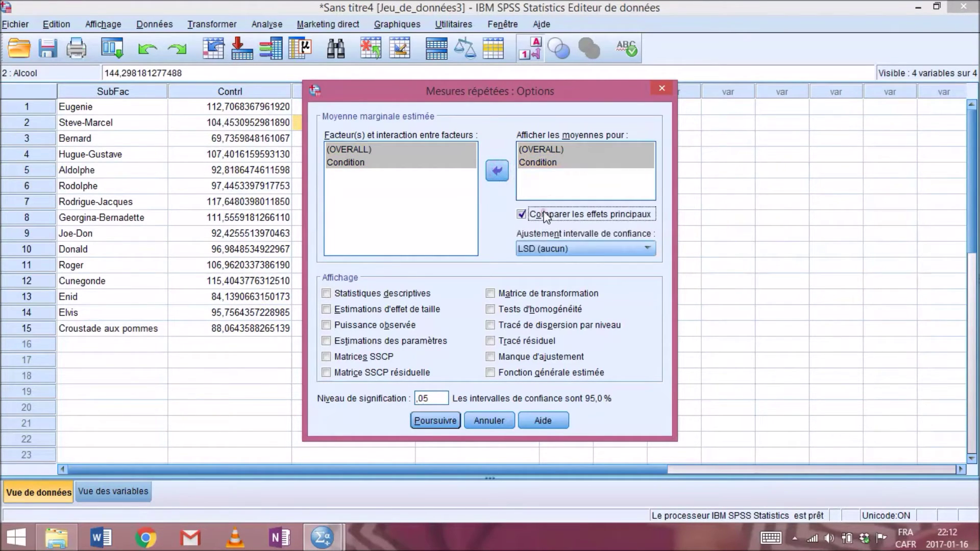
click(599, 250)
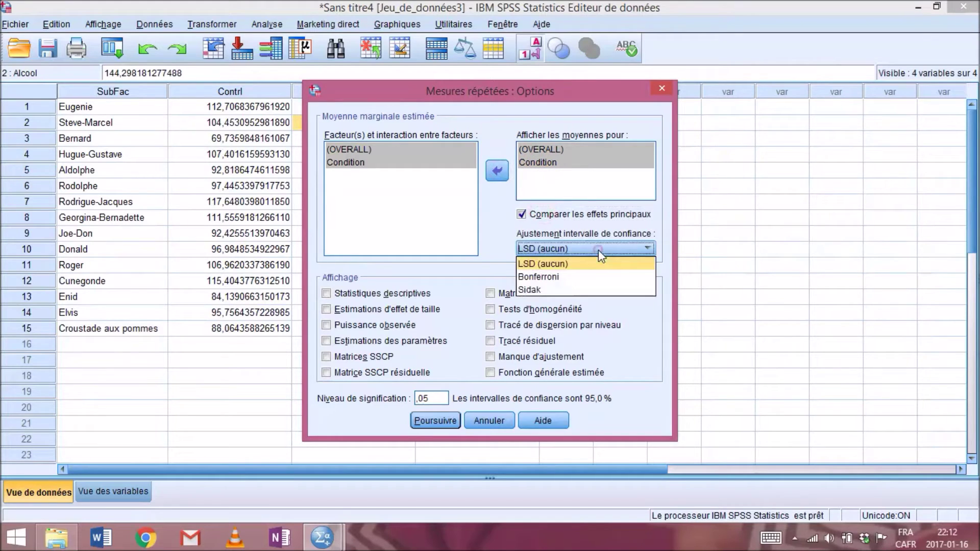
click(556, 277)
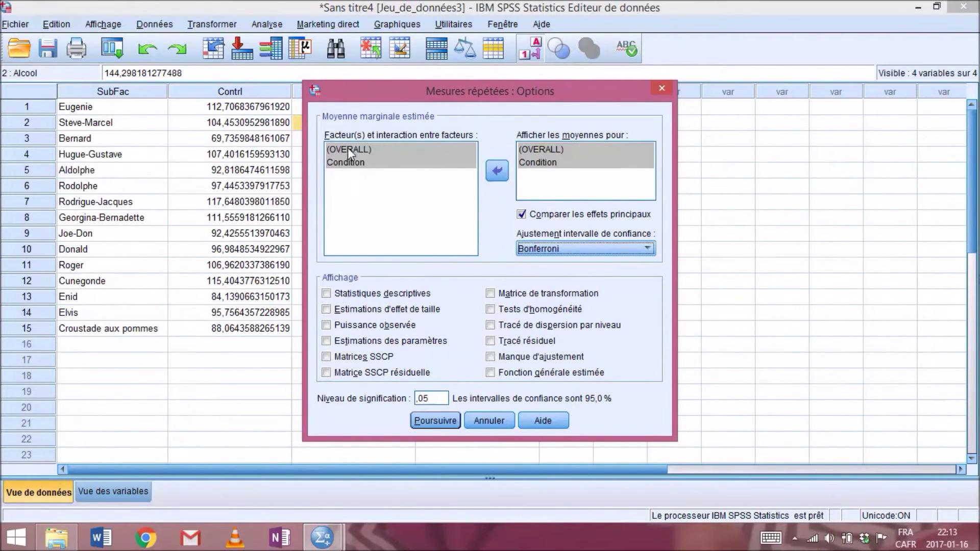
click(342, 162)
Request descriptive statistics and effect size estimates, leaving homogeneity tests off, and apply the analysis options.
click(382, 292)
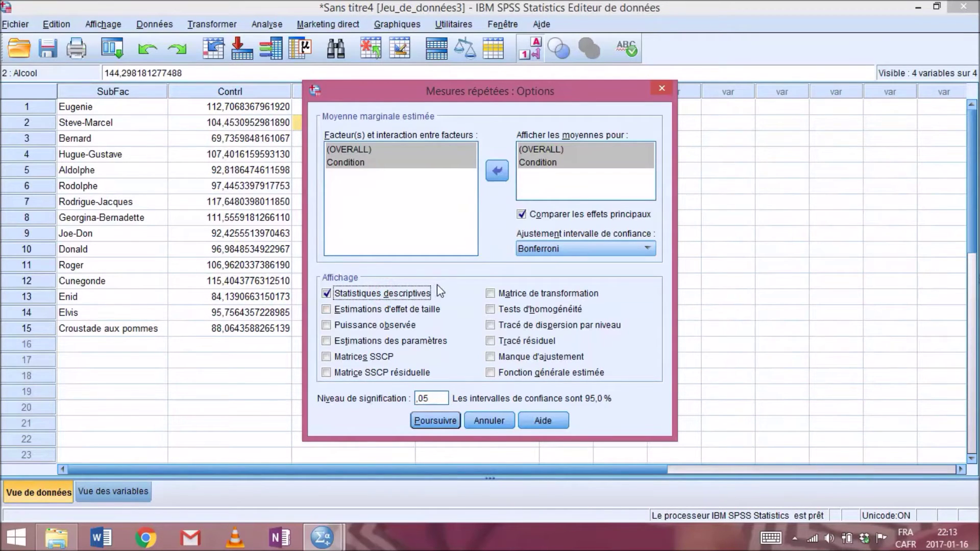
click(403, 309)
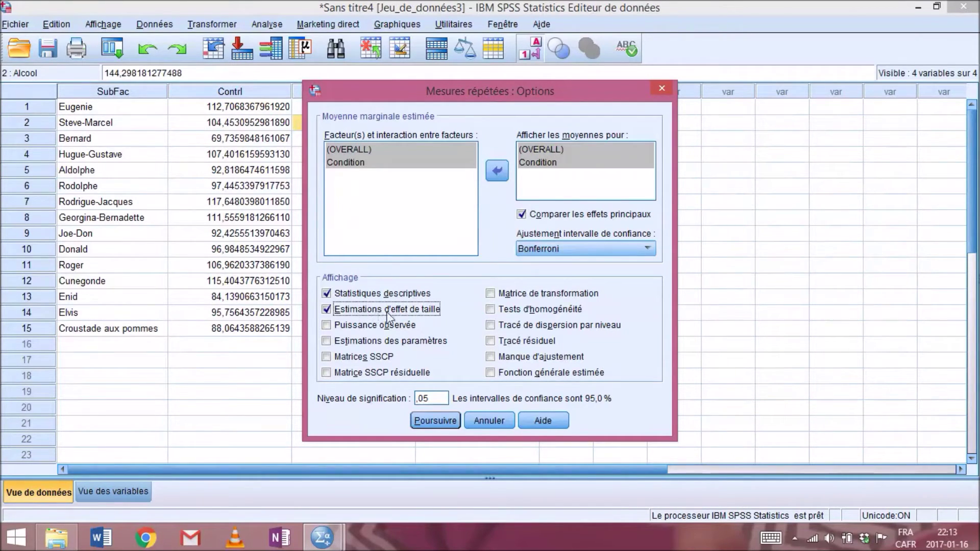
click(491, 310)
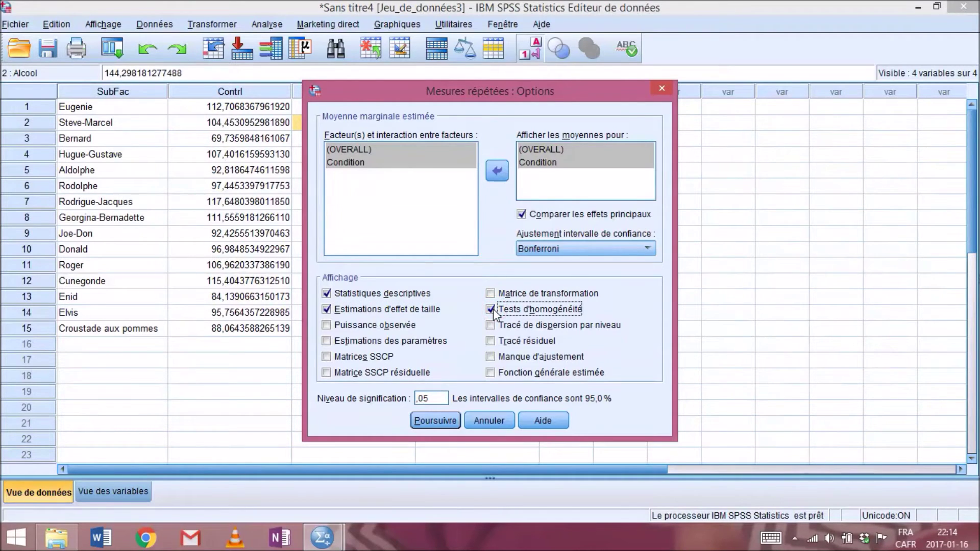
click(491, 310)
click(430, 398)
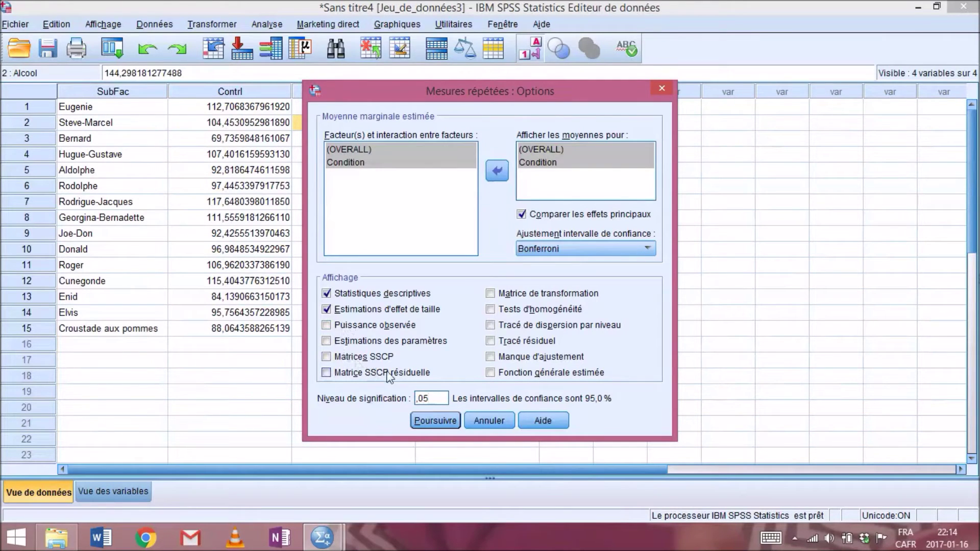
click(443, 400)
click(436, 421)
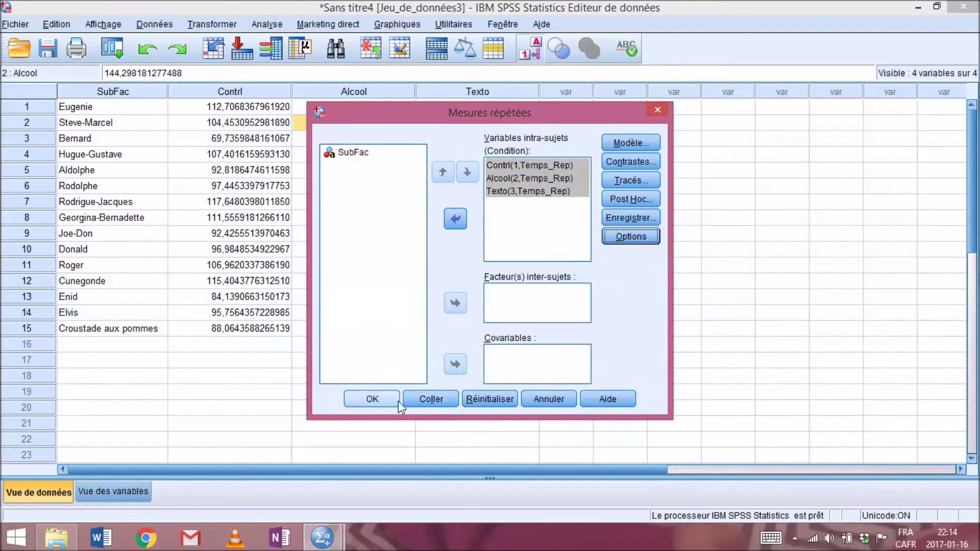
Paste the analysis into the syntax editor and run only the new block from DATASET ACTIVATE through the GLM command.
click(429, 403)
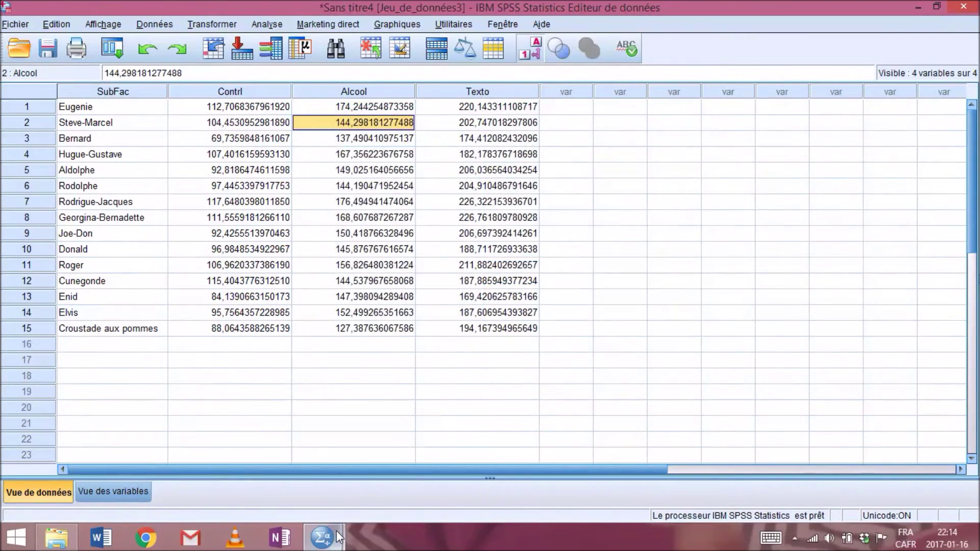
click(250, 459)
scroll(424, 449, down, 1)
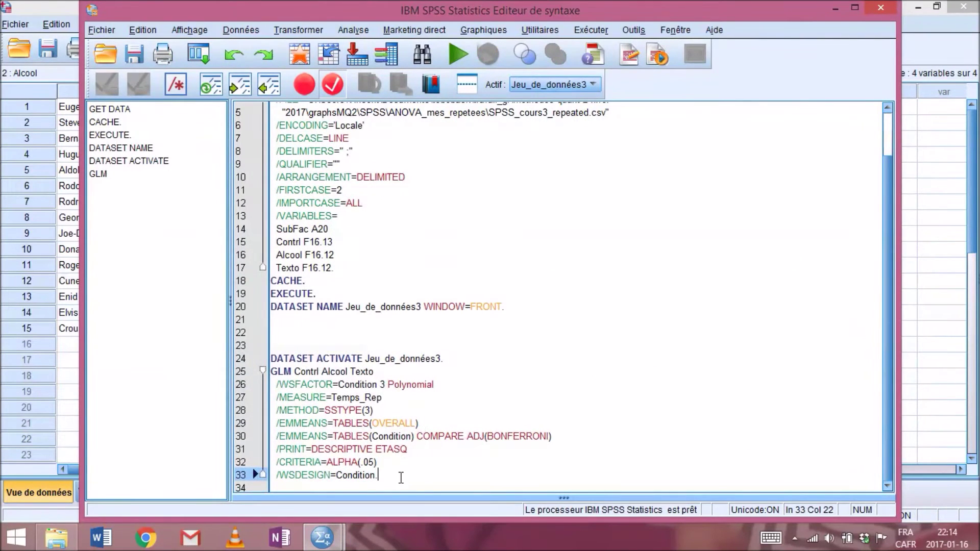
drag(396, 478, 264, 355)
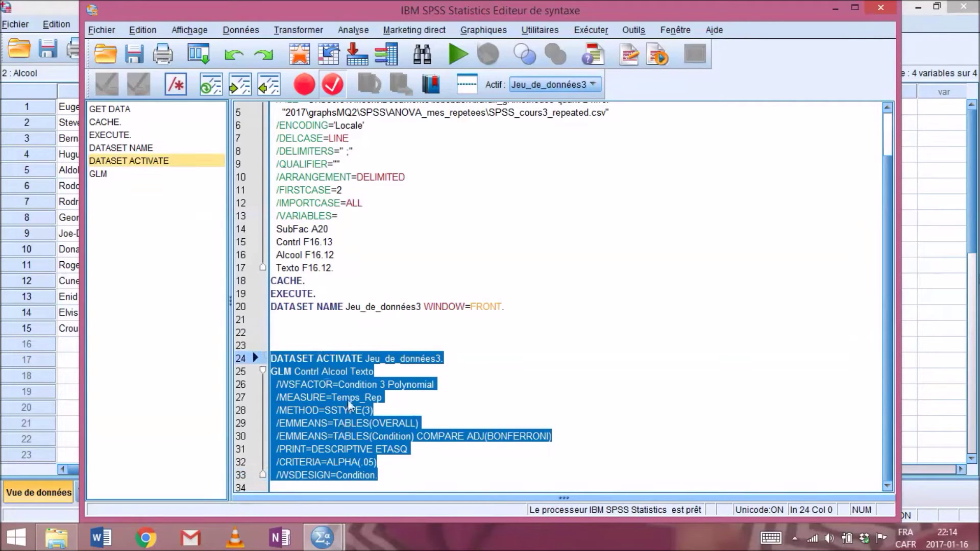
click(456, 45)
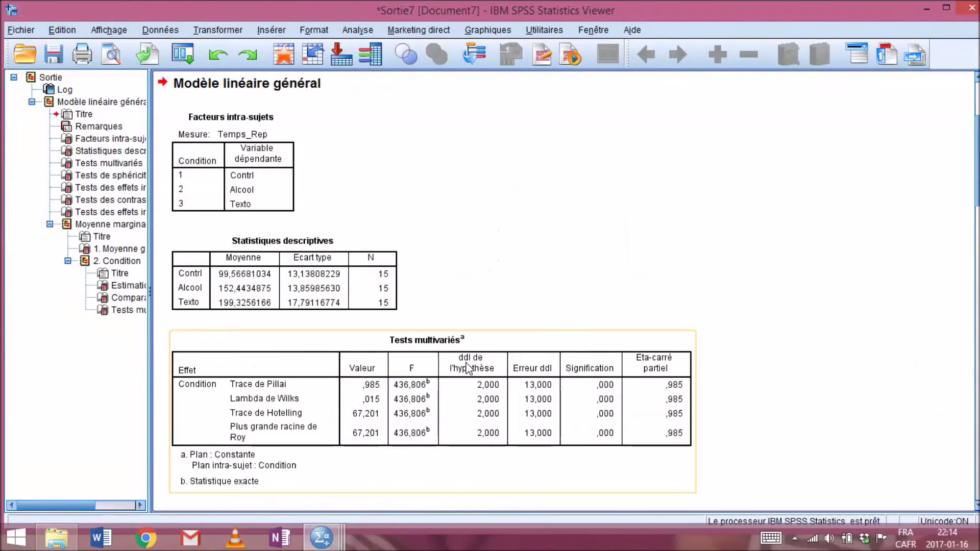
Skim the whole GLM output, and examine the within-subject factors and descriptive statistics tables.
scroll(389, 296, down, 15)
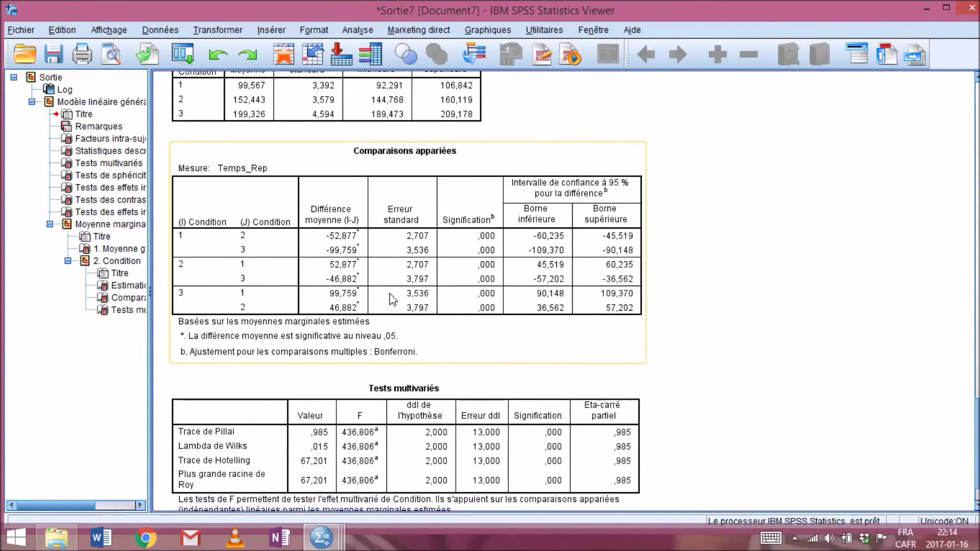
scroll(389, 296, up, 15)
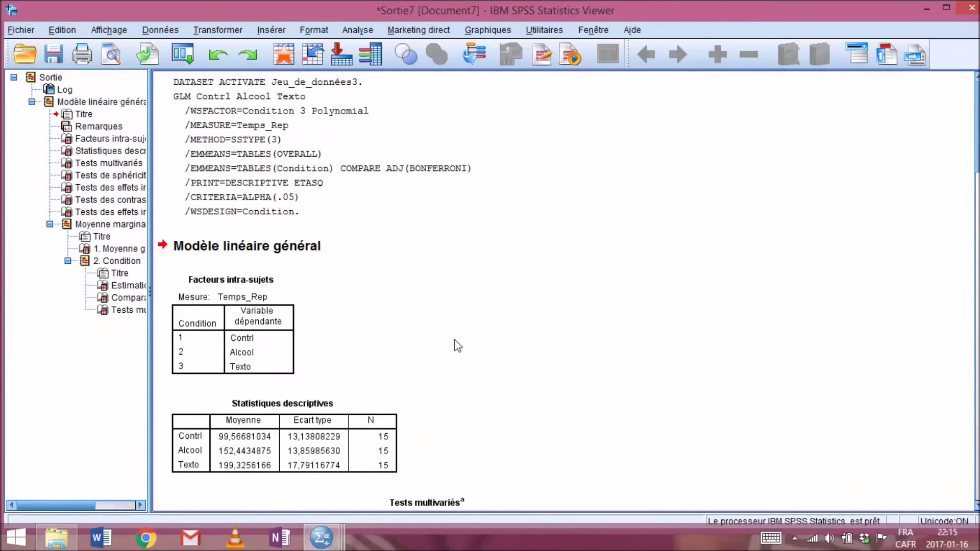
scroll(493, 341, down, 3)
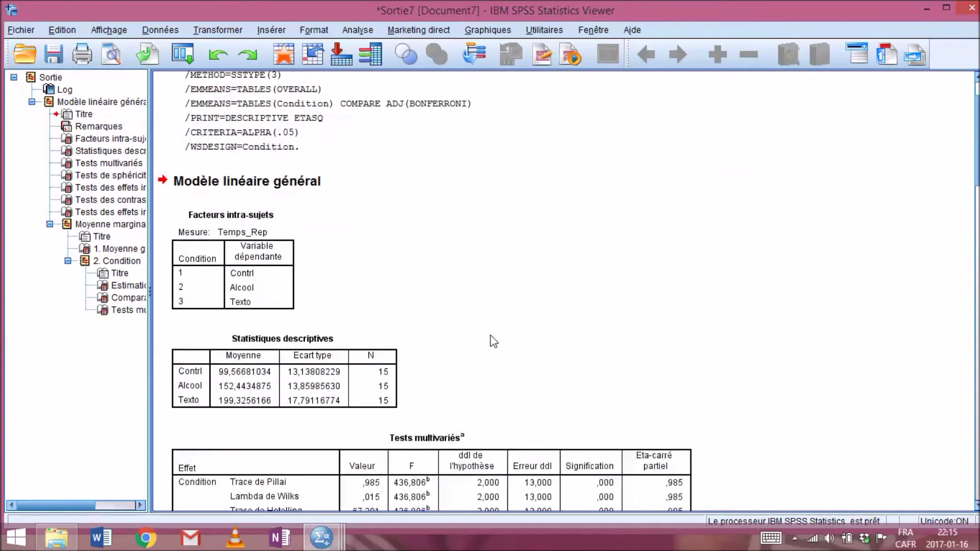
scroll(501, 336, down, 3)
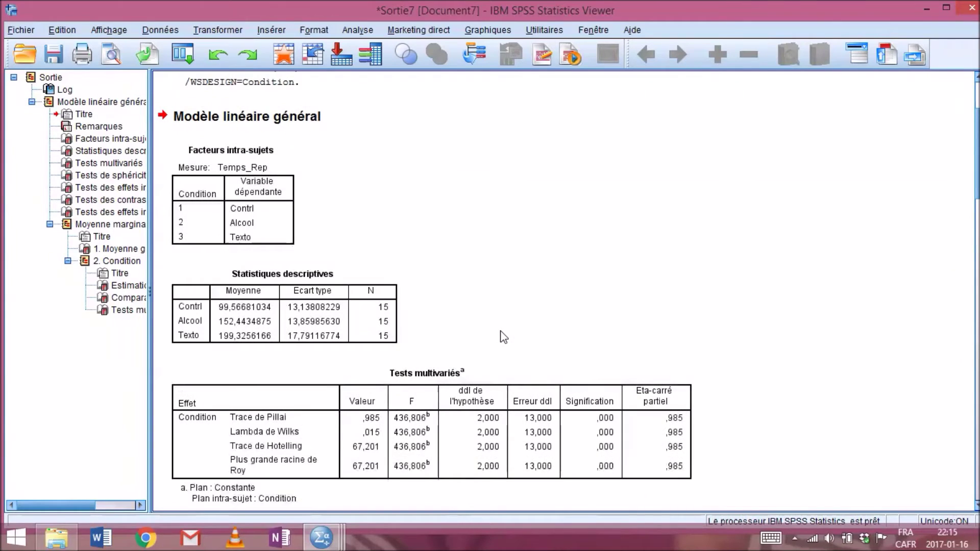
click(276, 283)
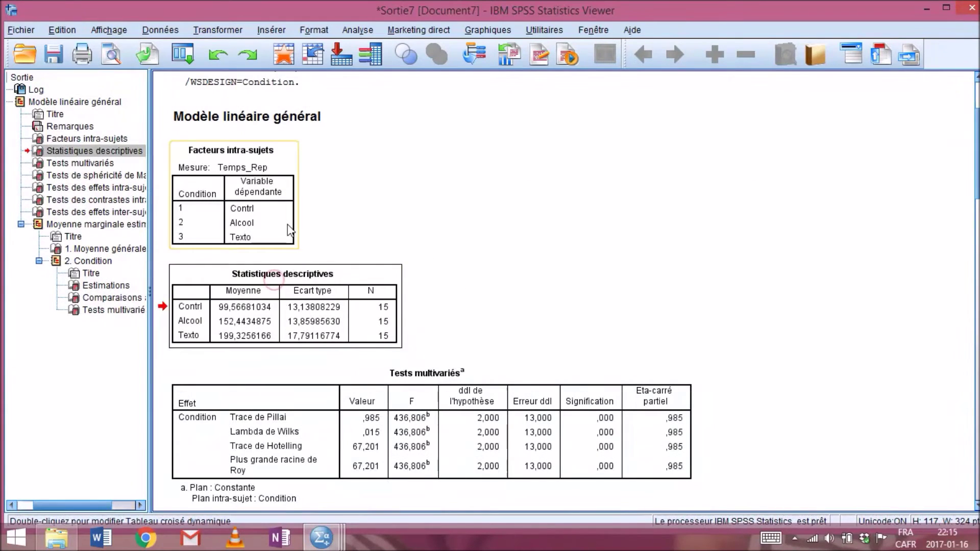
click(258, 217)
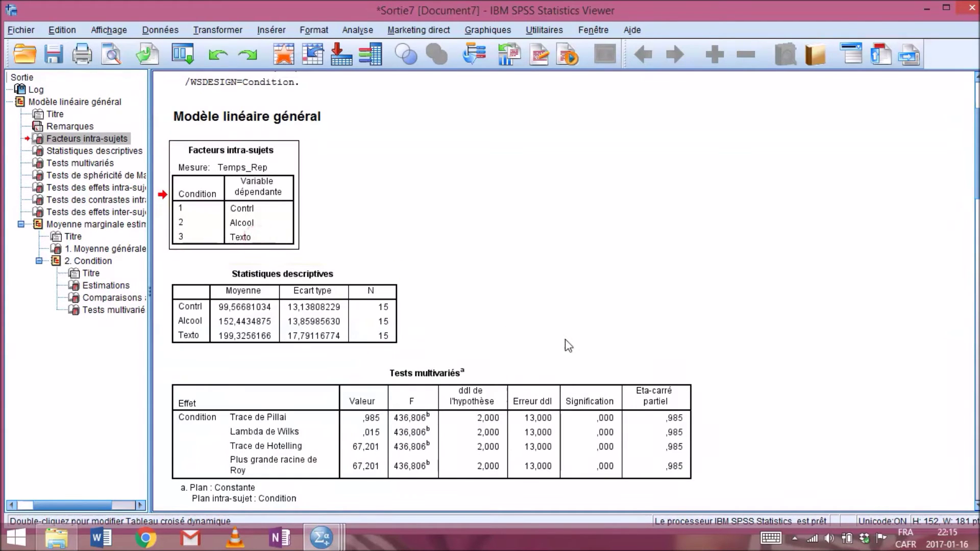
Examine the multivariate tests table for the Condition effect.
scroll(540, 339, down, 3)
scroll(199, 184, up, 1)
scroll(424, 265, up, 1)
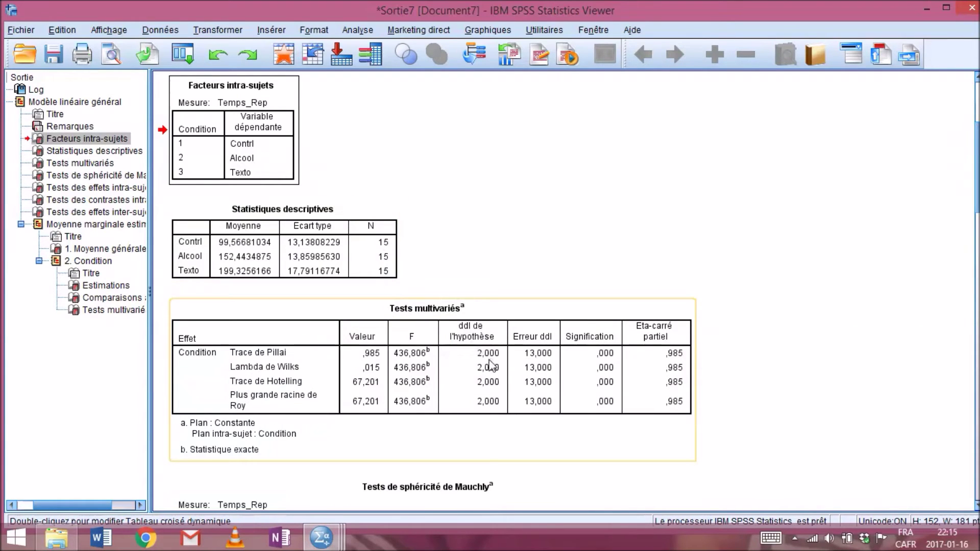
scroll(516, 347, down, 3)
scroll(580, 335, down, 3)
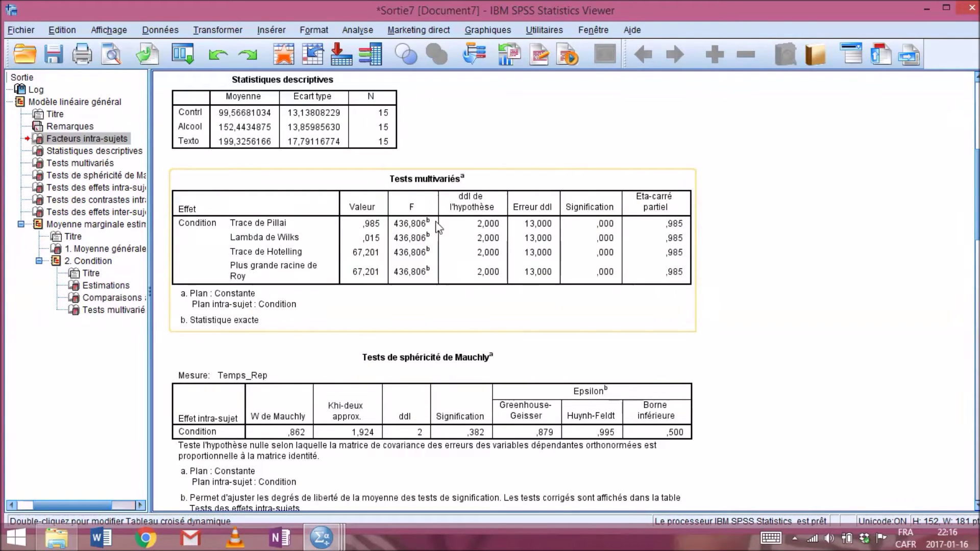
click(638, 321)
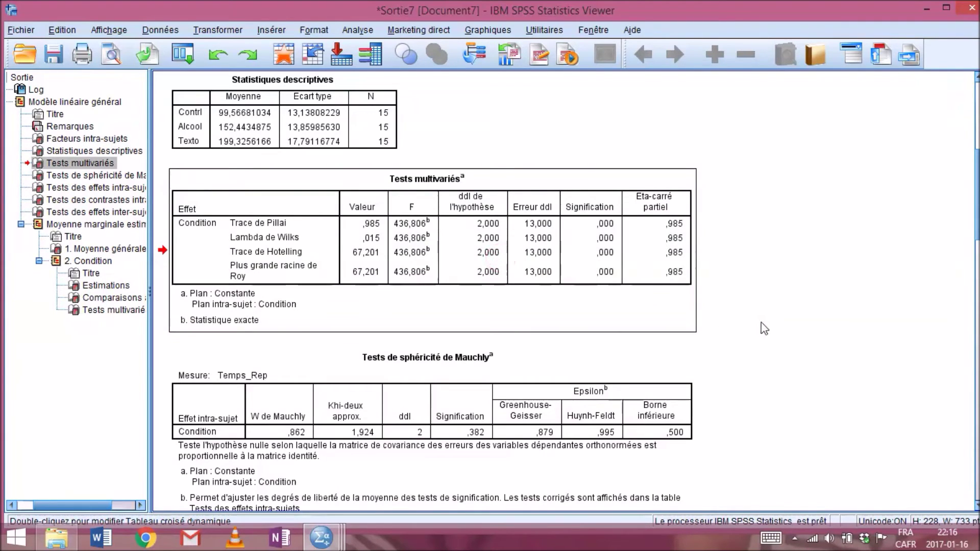
Examine Mauchly's test of sphericity for Condition, including its significance and the epsilon corrections.
scroll(761, 348, down, 2)
scroll(761, 357, up, 1)
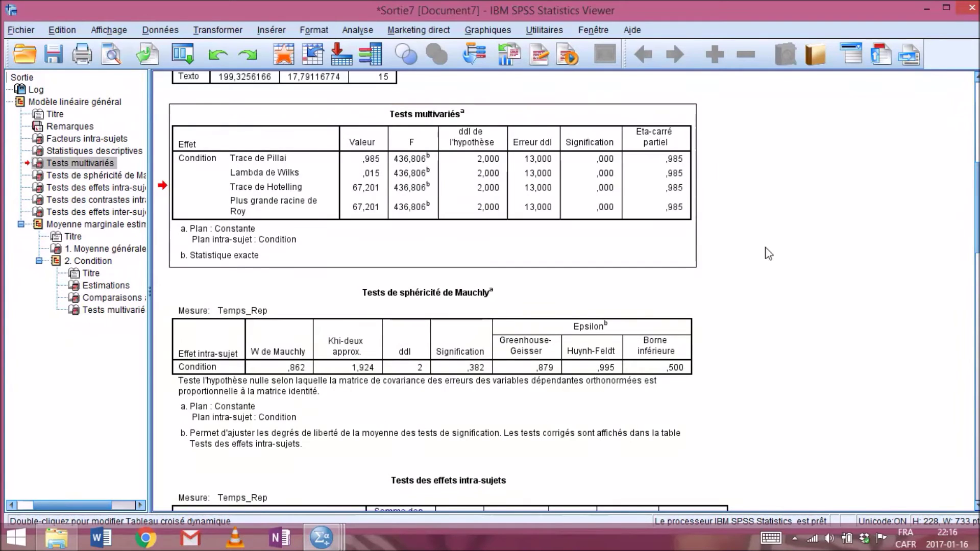
scroll(728, 339, down, 1)
scroll(728, 332, down, 1)
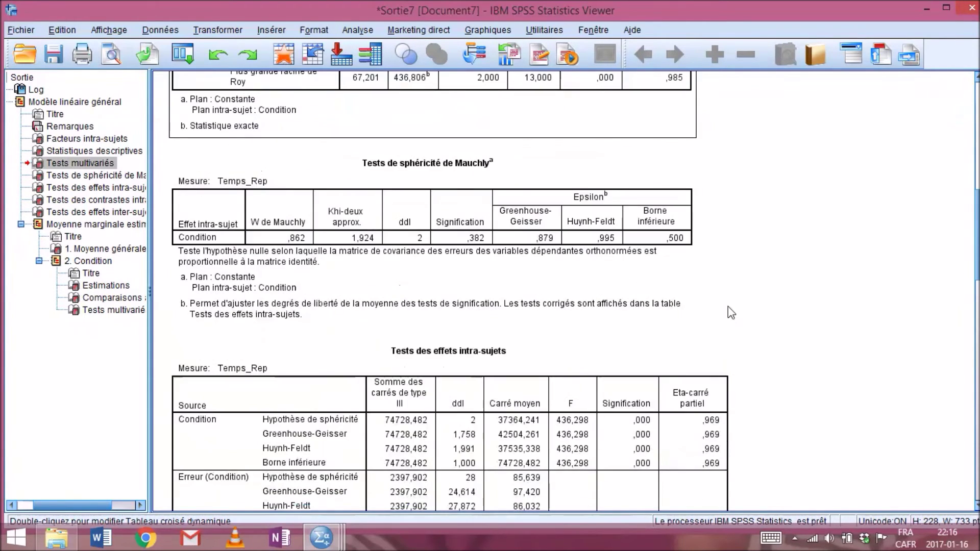
click(414, 196)
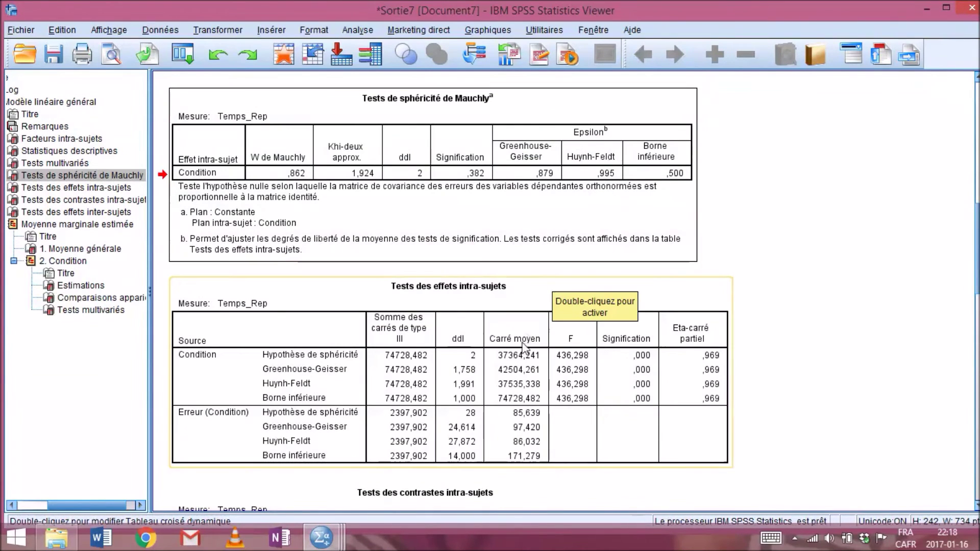
Examine the within-subject effects table, reading the sphericity-assumed row for Condition across F, significance and partial eta squared.
scroll(520, 352, down, 3)
scroll(520, 352, down, 3)
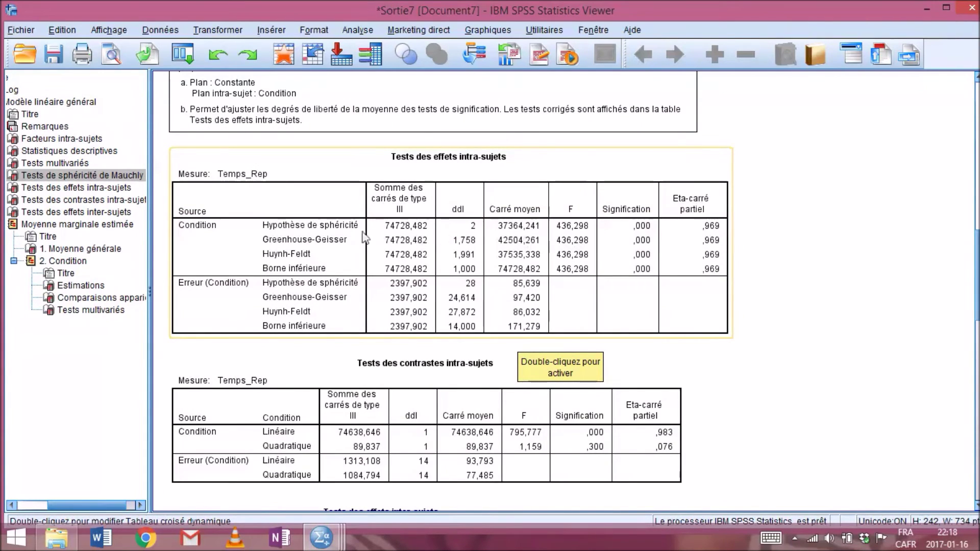
click(262, 234)
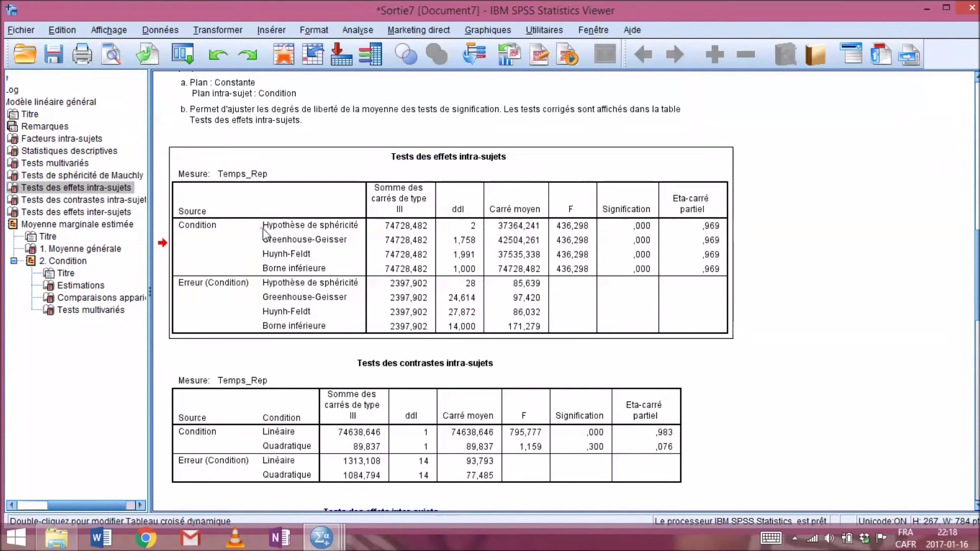
mouse_move(669, 230)
mouse_down()
mouse_move(757, 225)
mouse_move(653, 230)
mouse_up()
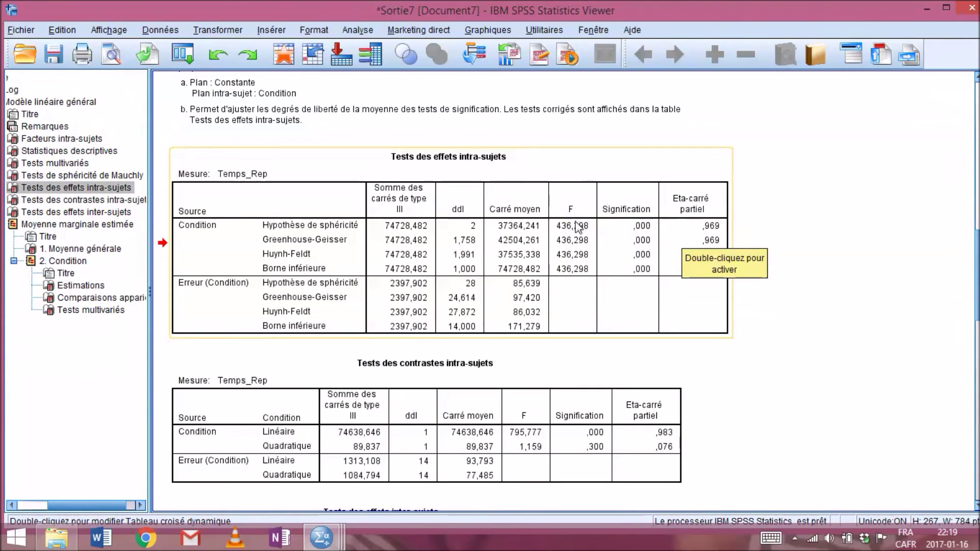
Review the linear and quadratic within-subject contrasts for Condition and the between-subject effects table.
scroll(577, 228, down, 4)
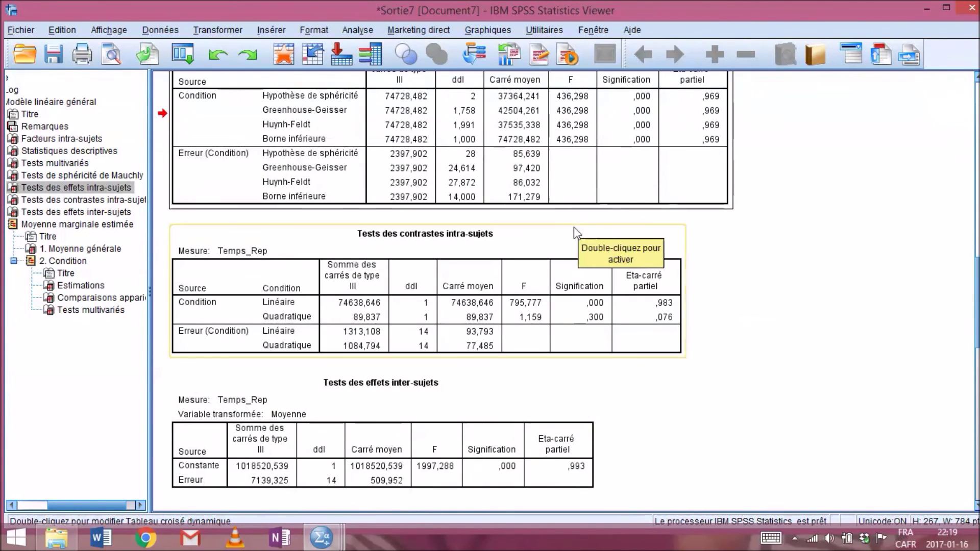
scroll(761, 306, down, 2)
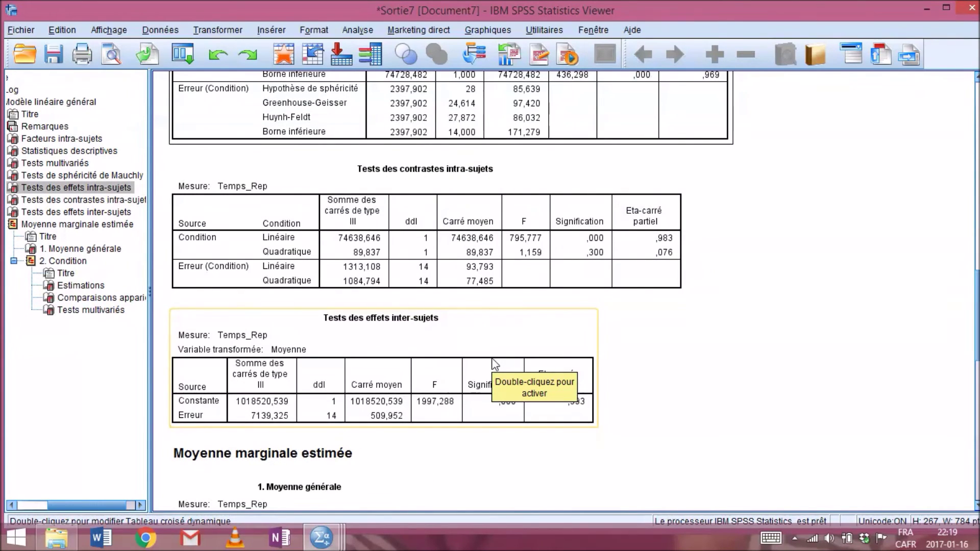
click(327, 217)
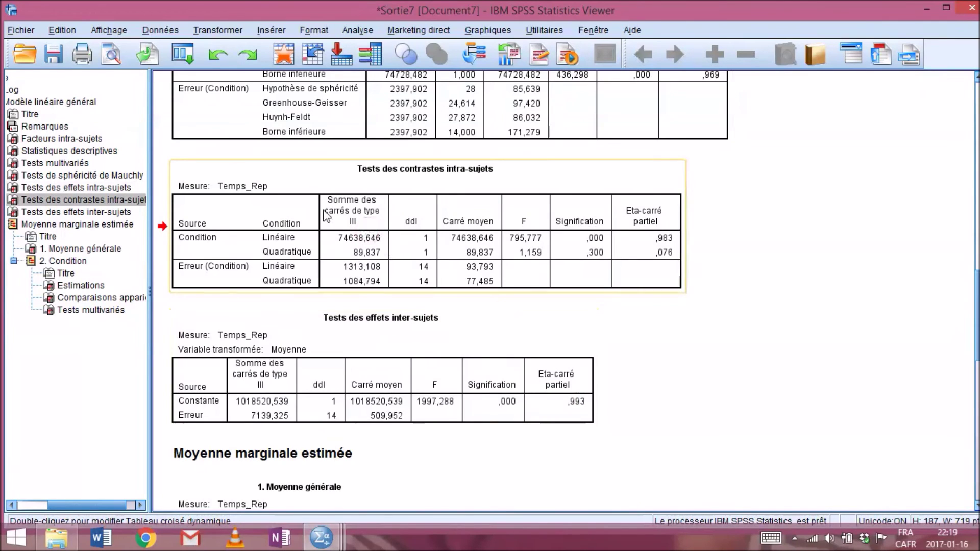
scroll(393, 321, down, 2)
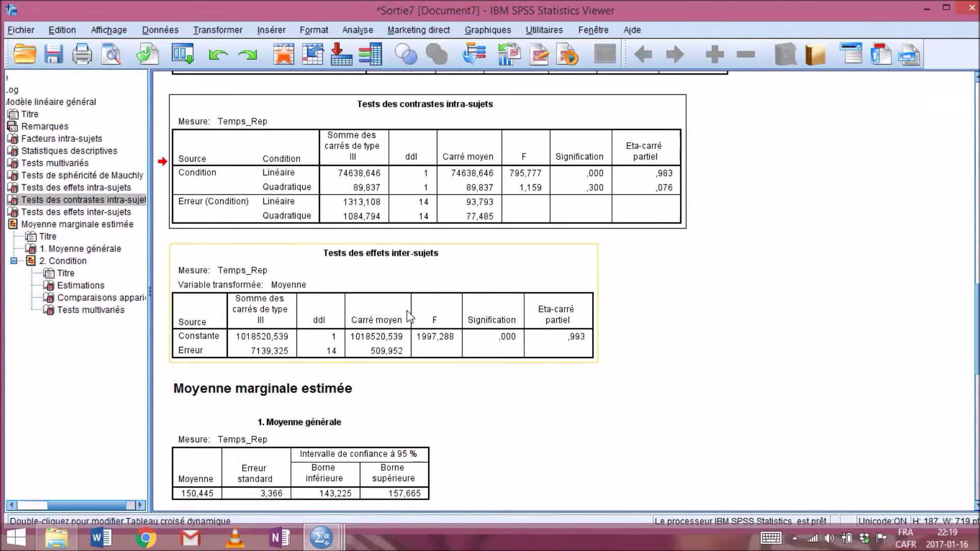
Review the between-subject effects table, the overall marginal mean and the estimated marginal means for each Condition level.
click(413, 324)
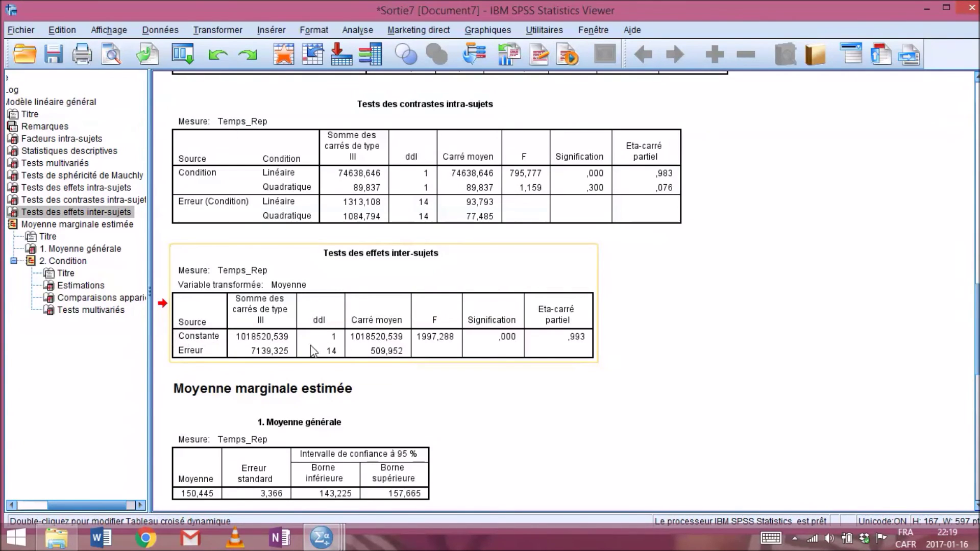
scroll(517, 310, down, 5)
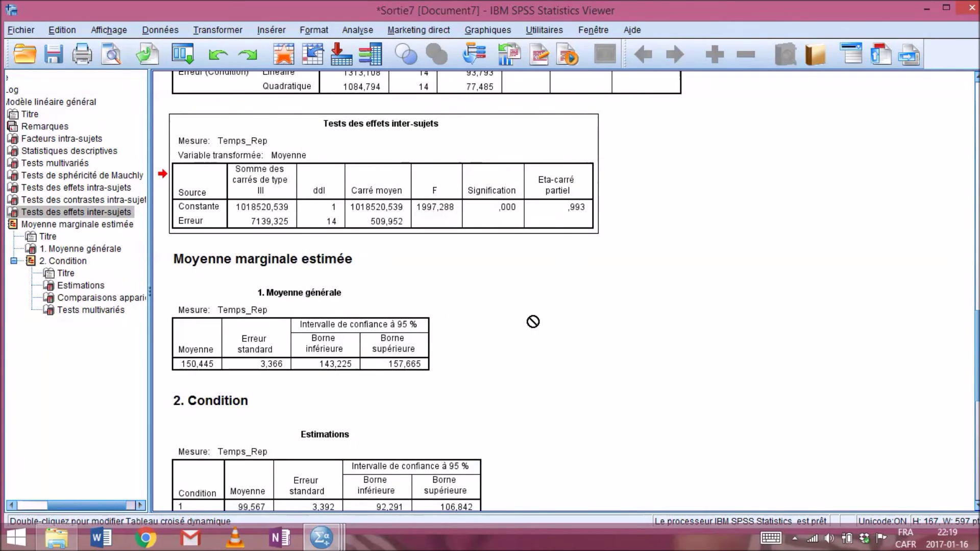
scroll(526, 316, down, 3)
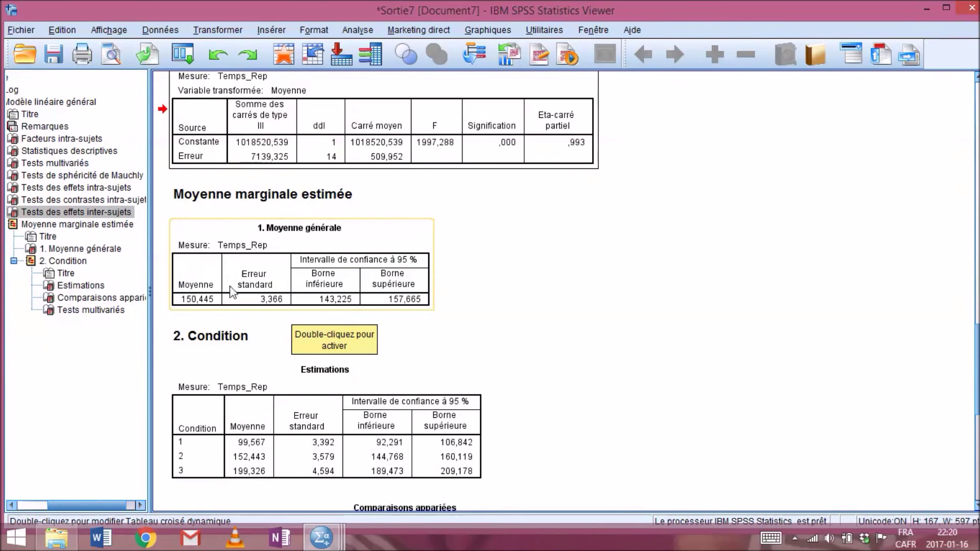
scroll(240, 319, down, 3)
scroll(240, 319, down, 3)
scroll(258, 363, down, 3)
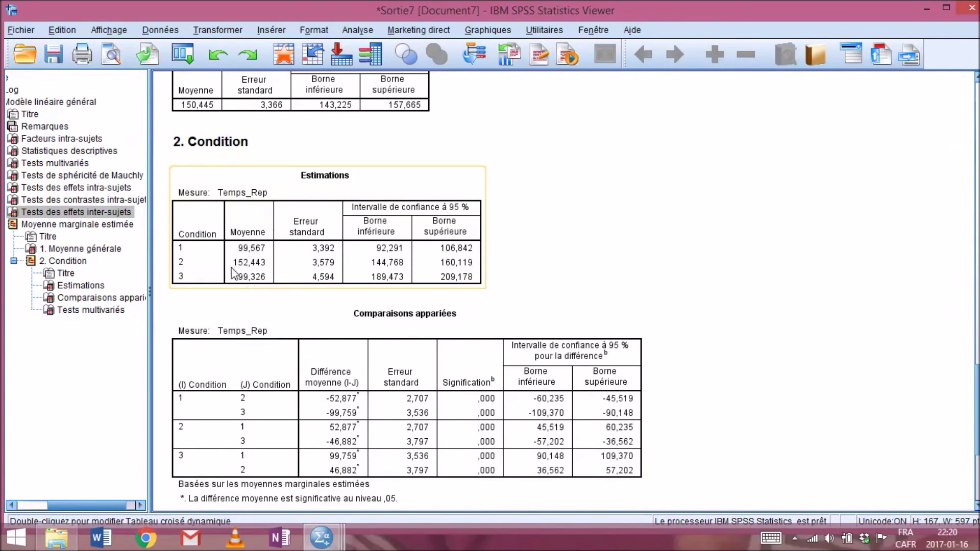
Examine the Bonferroni pairwise comparisons, matching the Condition numbers to Contrl, Alcool and Texto through the within-subject factors table.
scroll(266, 329, down, 6)
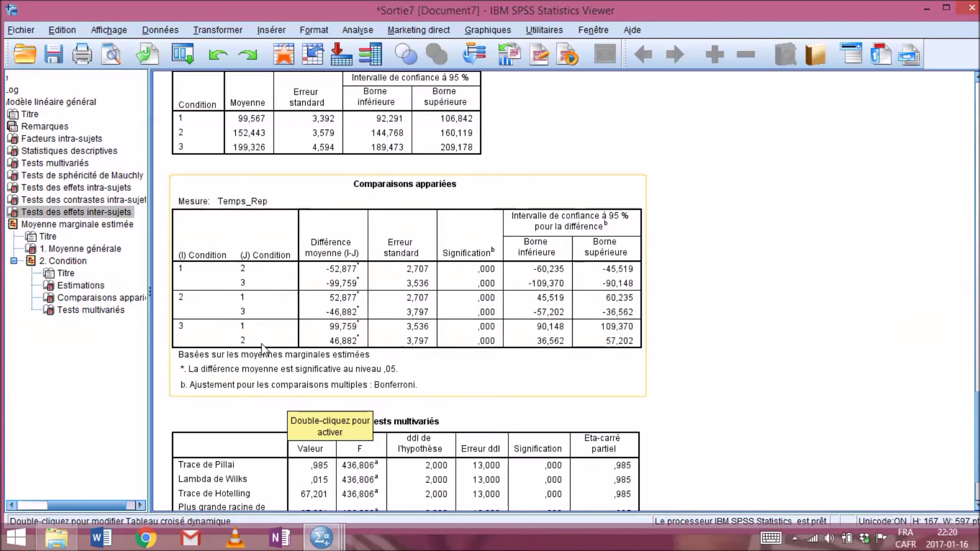
scroll(264, 349, up, 15)
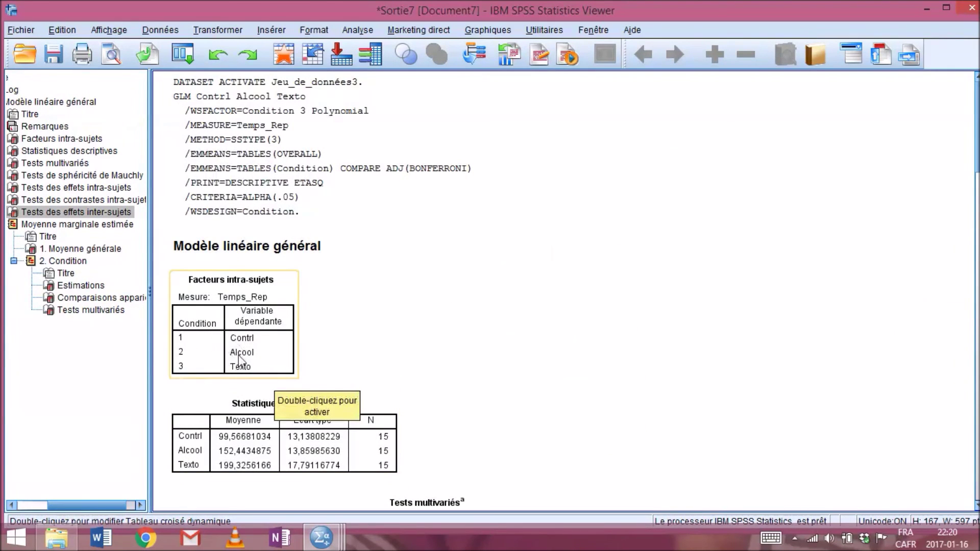
scroll(378, 342, down, 10)
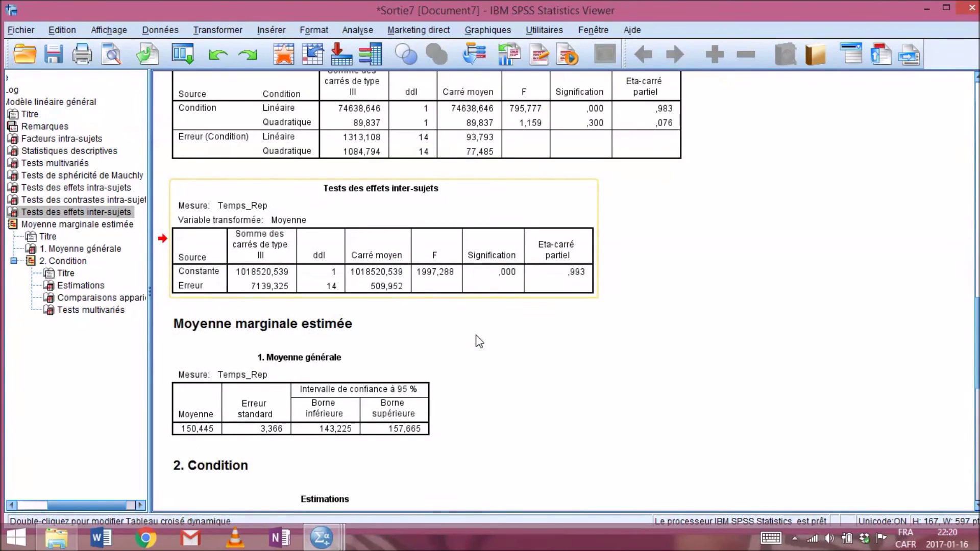
scroll(502, 344, down, 10)
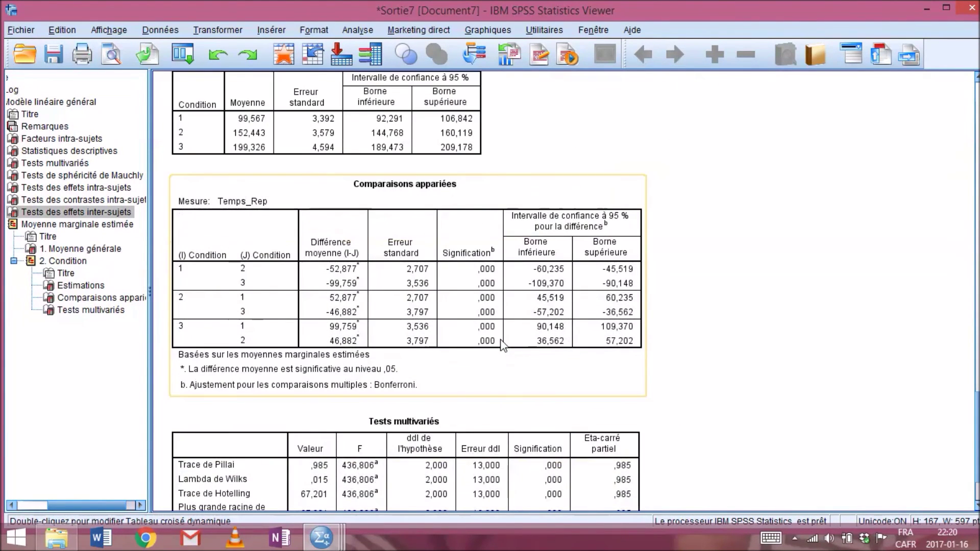
scroll(503, 346, down, 3)
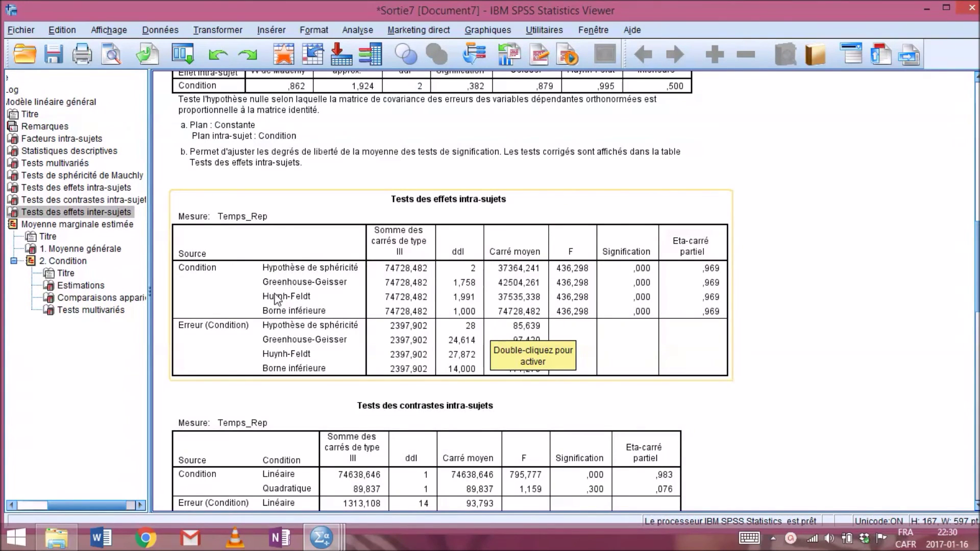
Recheck Mauchly's significance for Condition and compare the Greenhouse-Geisser and Huynh-Feldt corrected rows in the within-subject effects table.
scroll(277, 298, up, 3)
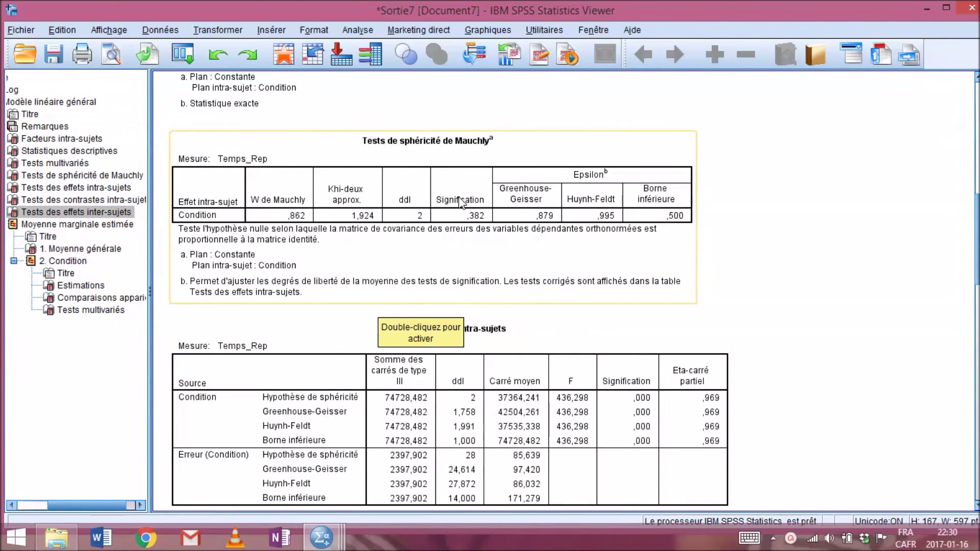
scroll(469, 278, down, 1)
click(468, 278)
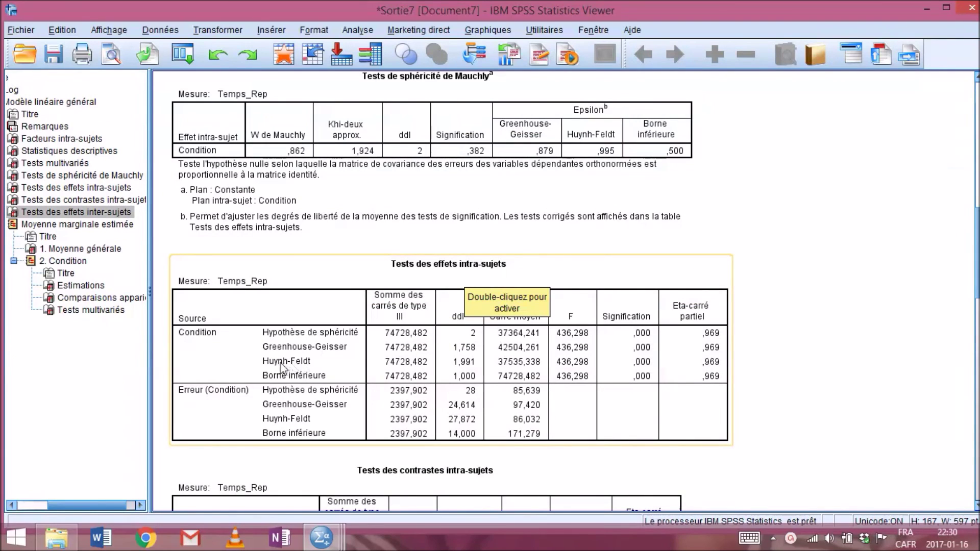
click(384, 363)
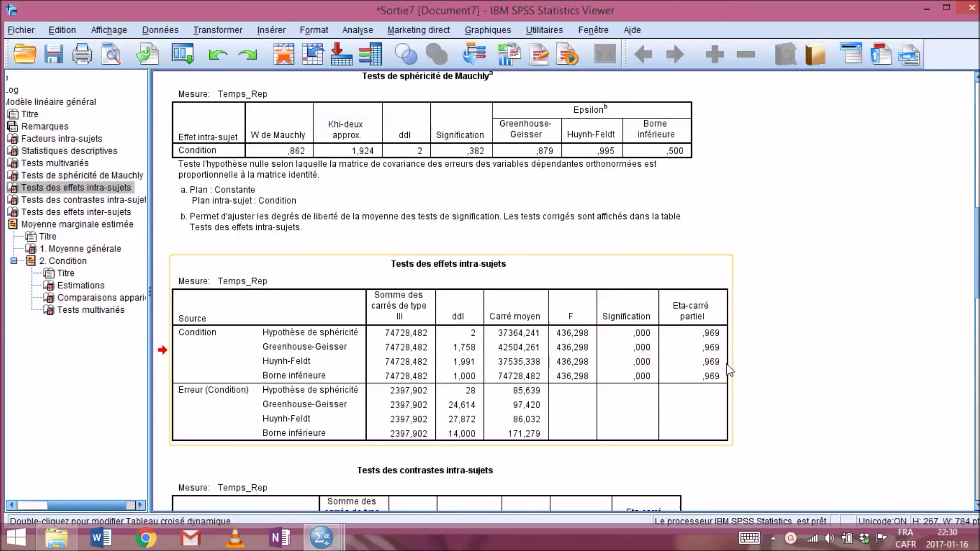
double_click(308, 416)
click(317, 343)
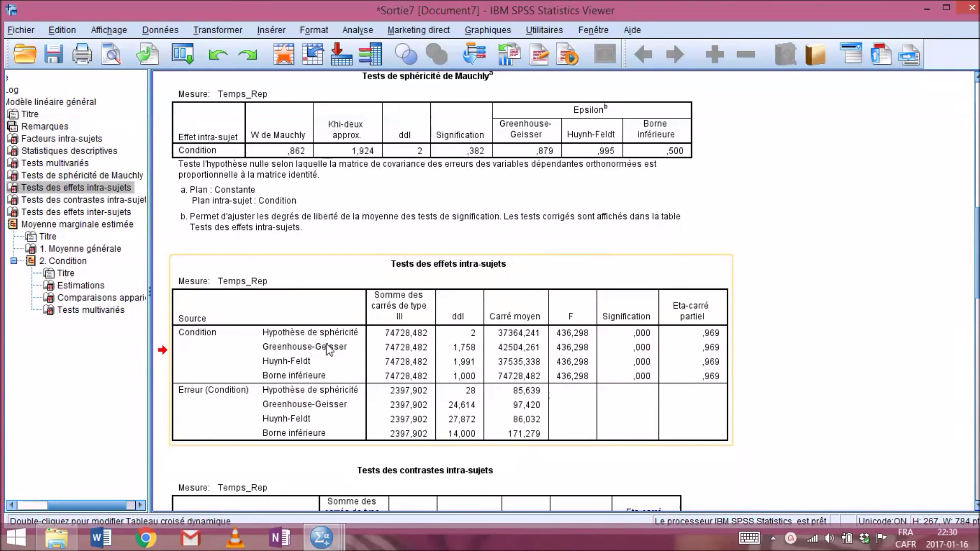